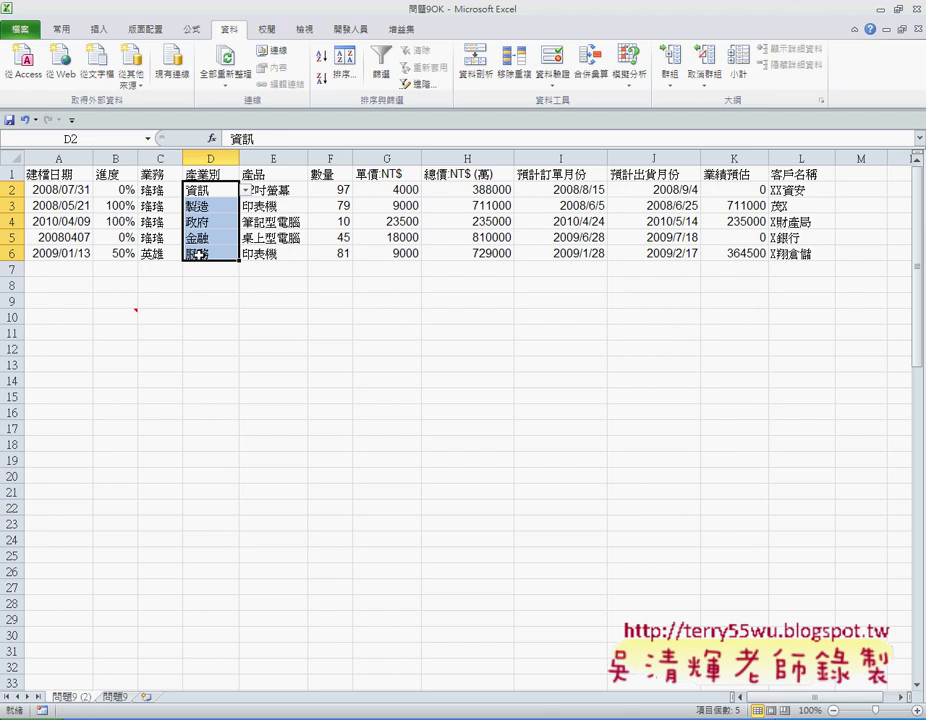
Review the five industry values 資訊, 製造, 政府, 金融 and 服務 in cells D2:D6.
left_click(205, 190)
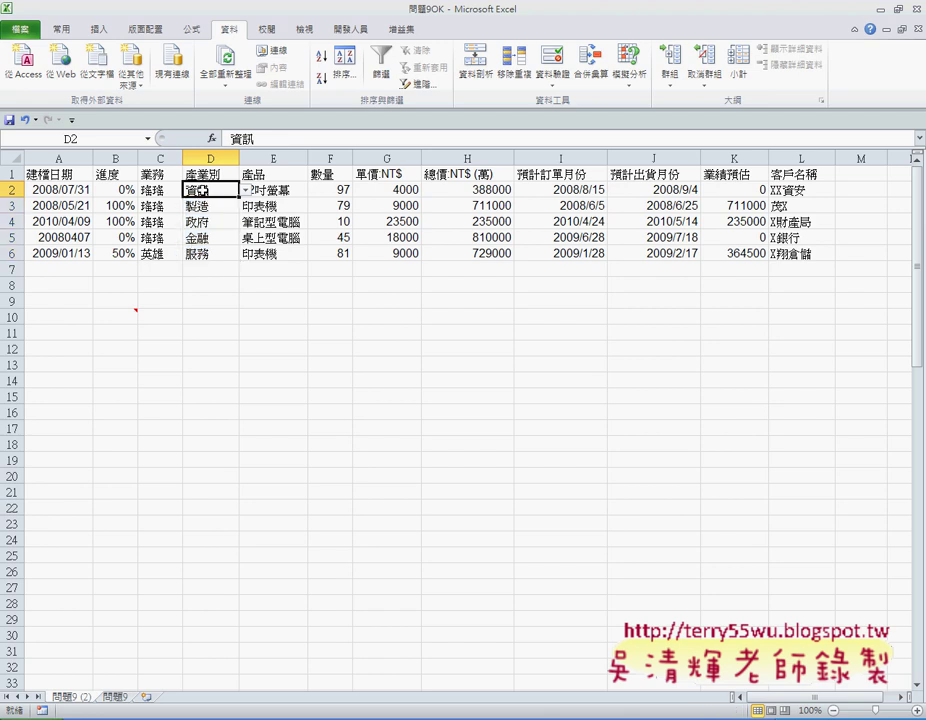
left_click(204, 209)
left_click(205, 222)
left_click(205, 238)
left_click(205, 254)
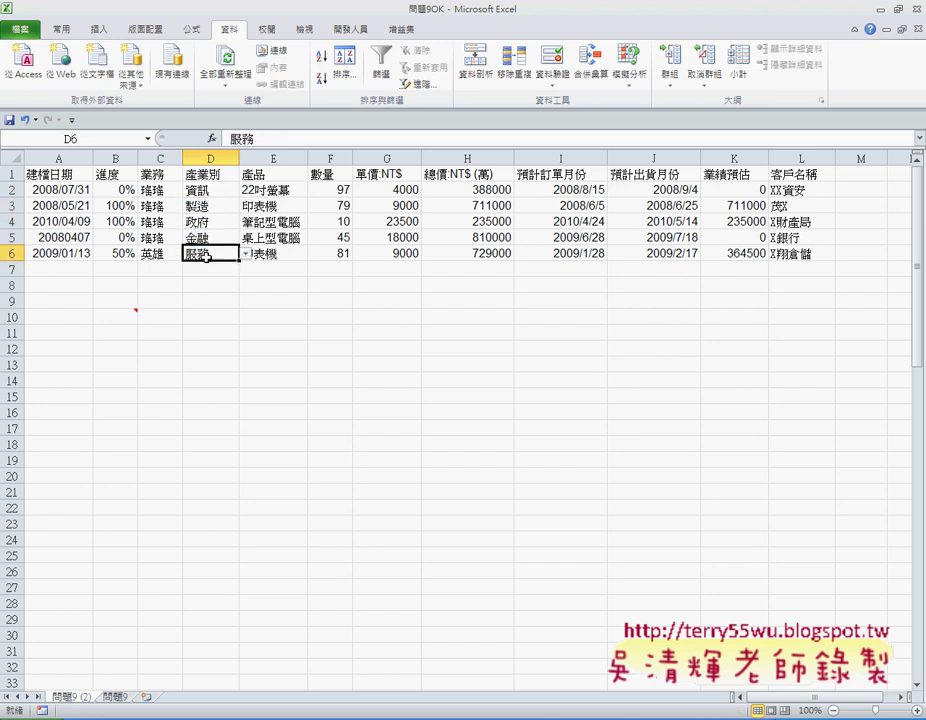
left_click(205, 190)
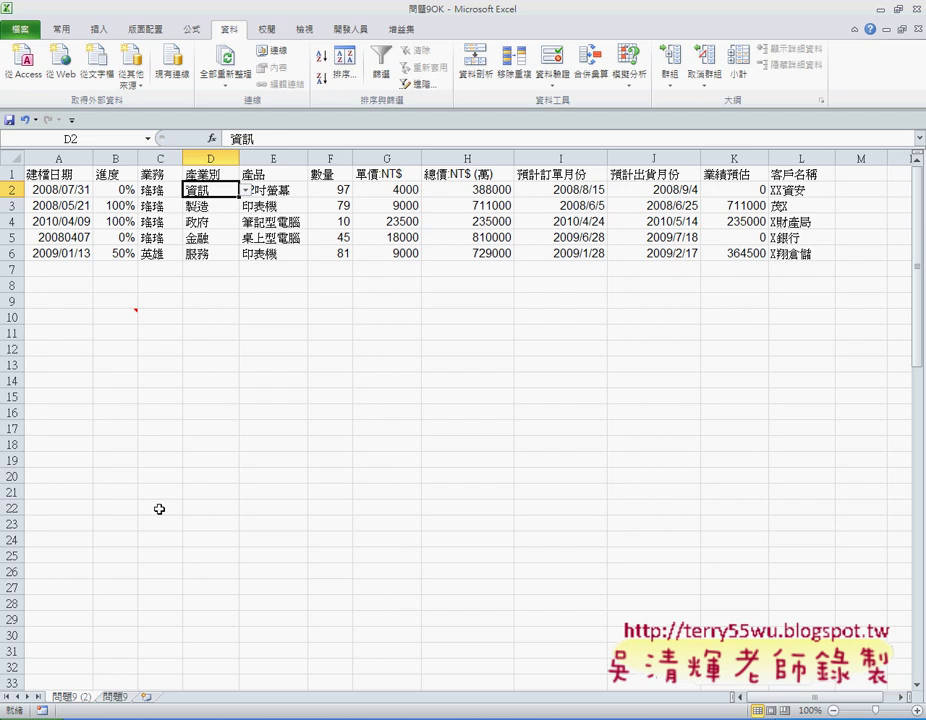
Restore the full sales list, then remove duplicates on the 業務 column only.
key("ctrl+z")
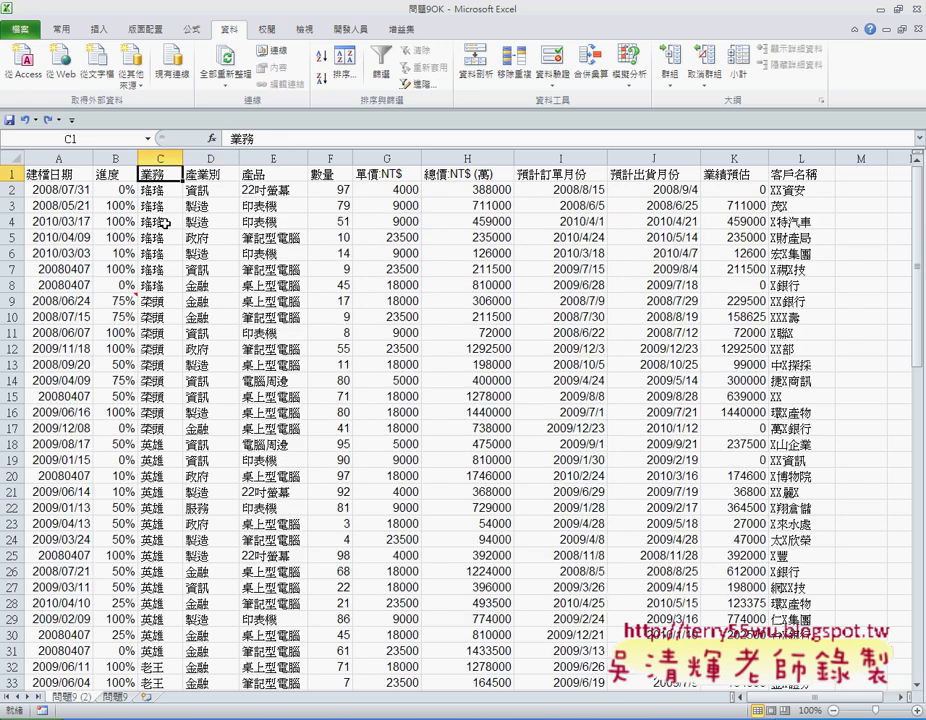
key("Down")
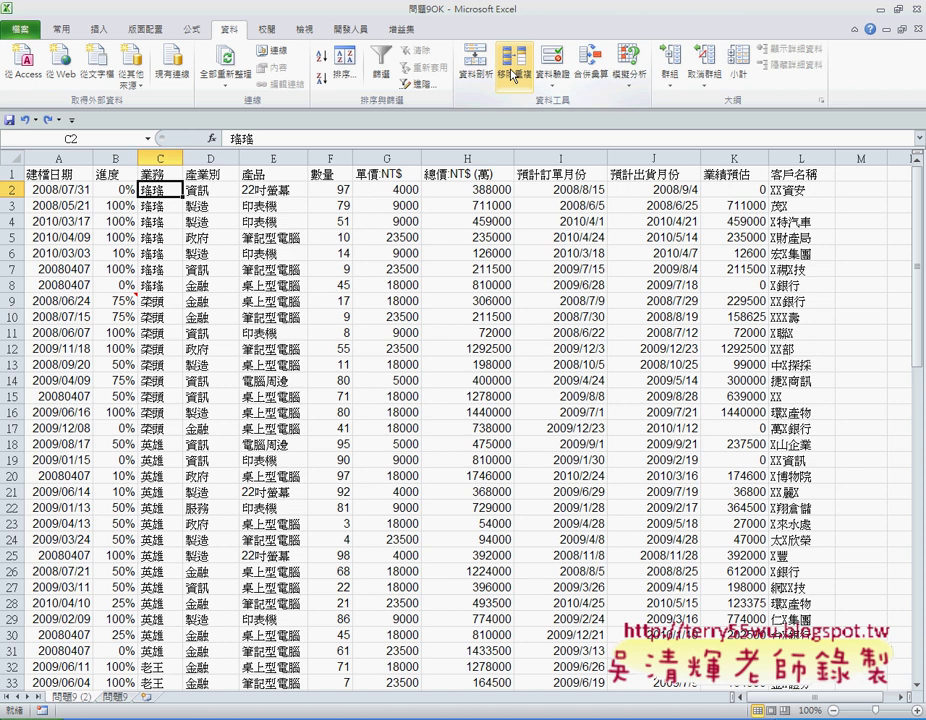
left_click(513, 62)
left_click(405, 319)
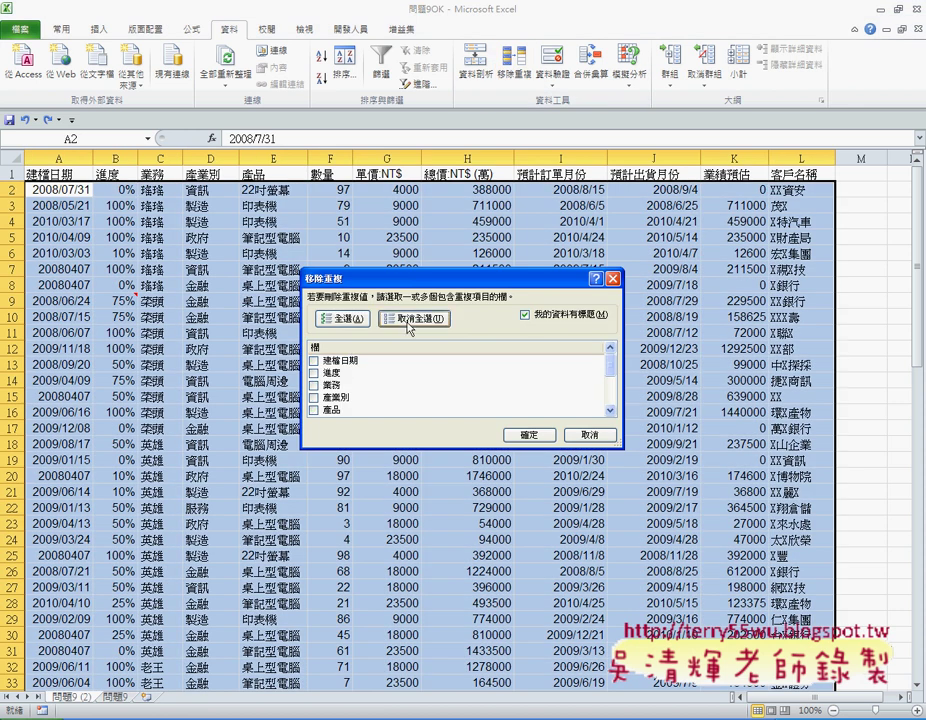
left_click(314, 385)
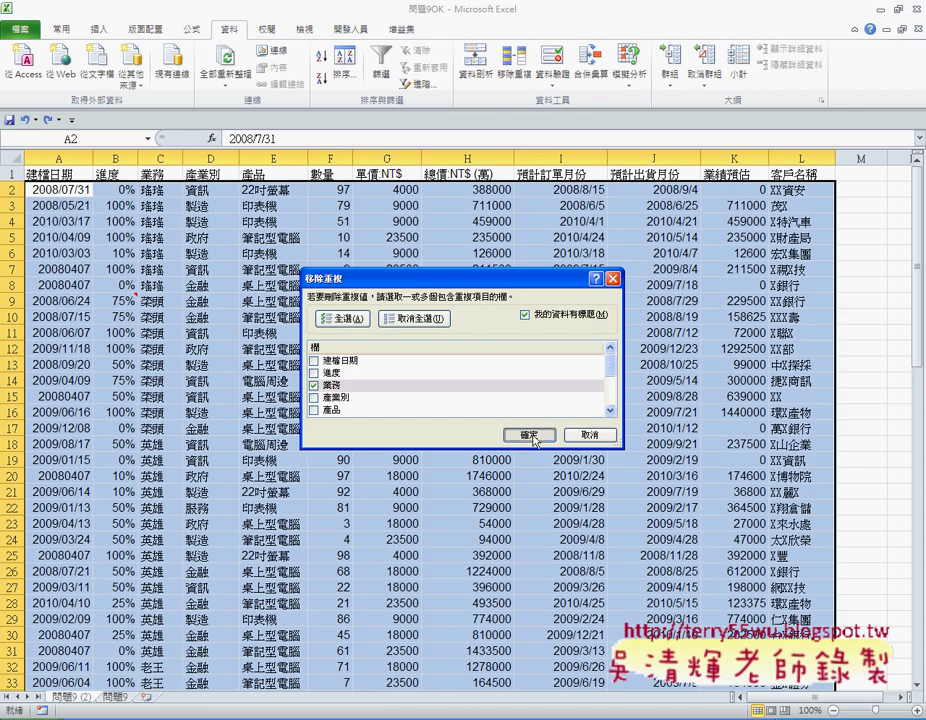
left_click(529, 435)
left_click(453, 404)
left_click(165, 189)
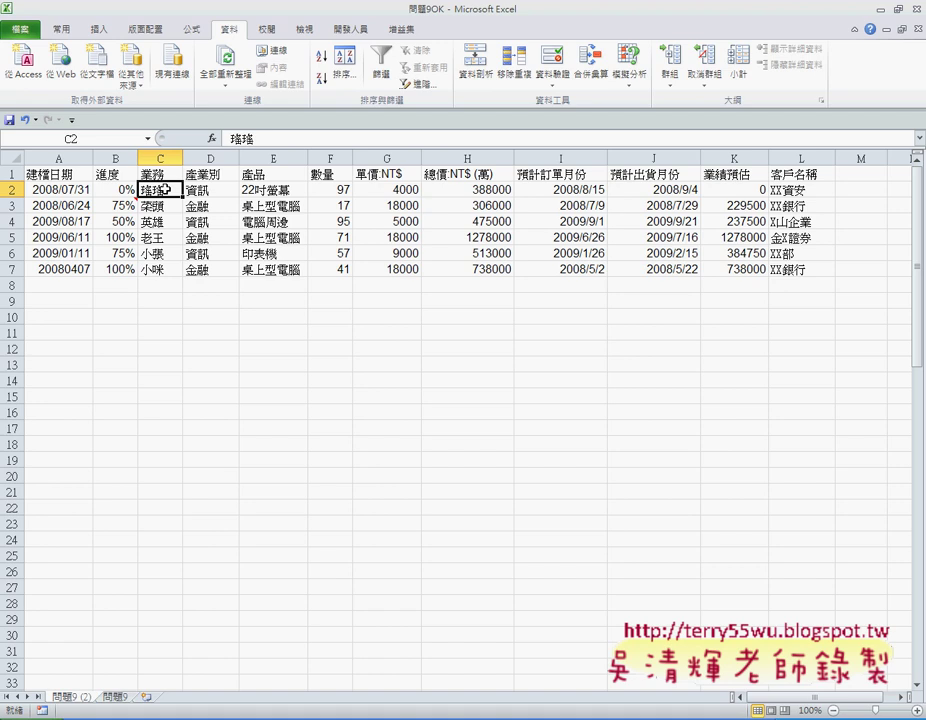
Copy the first salesperson's name from C2 and add a blank sheet renamed to that name.
key("ctrl+c")
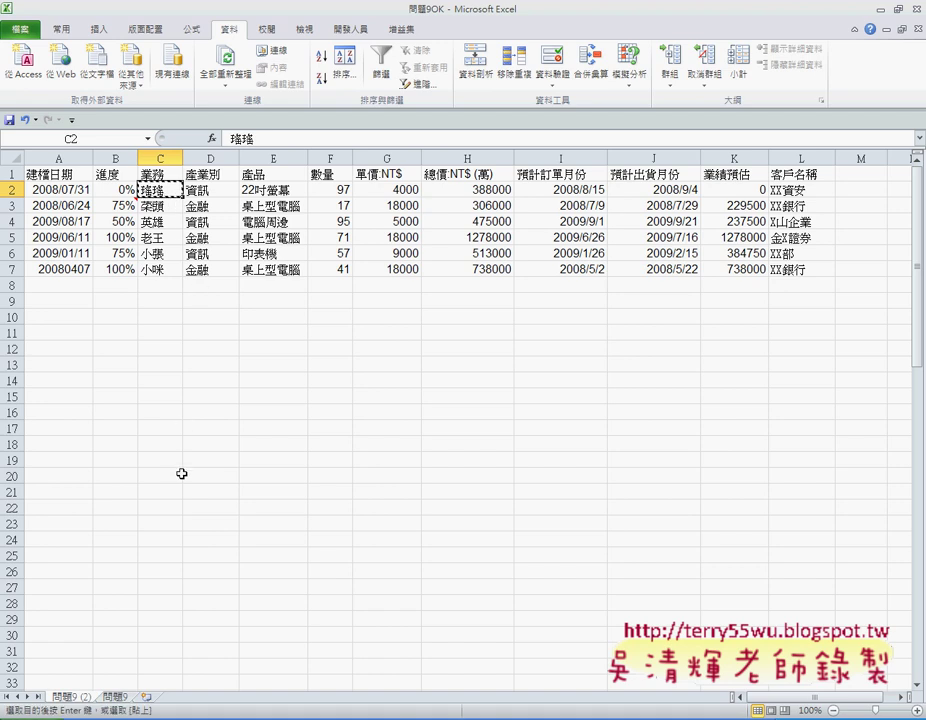
left_click(146, 699)
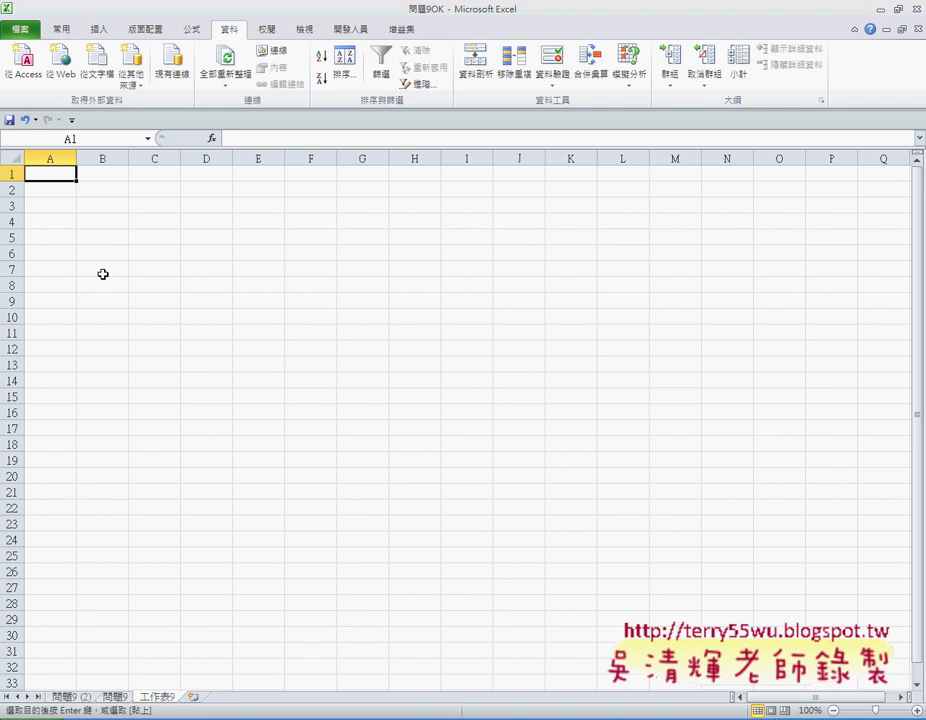
key("ctrl+v")
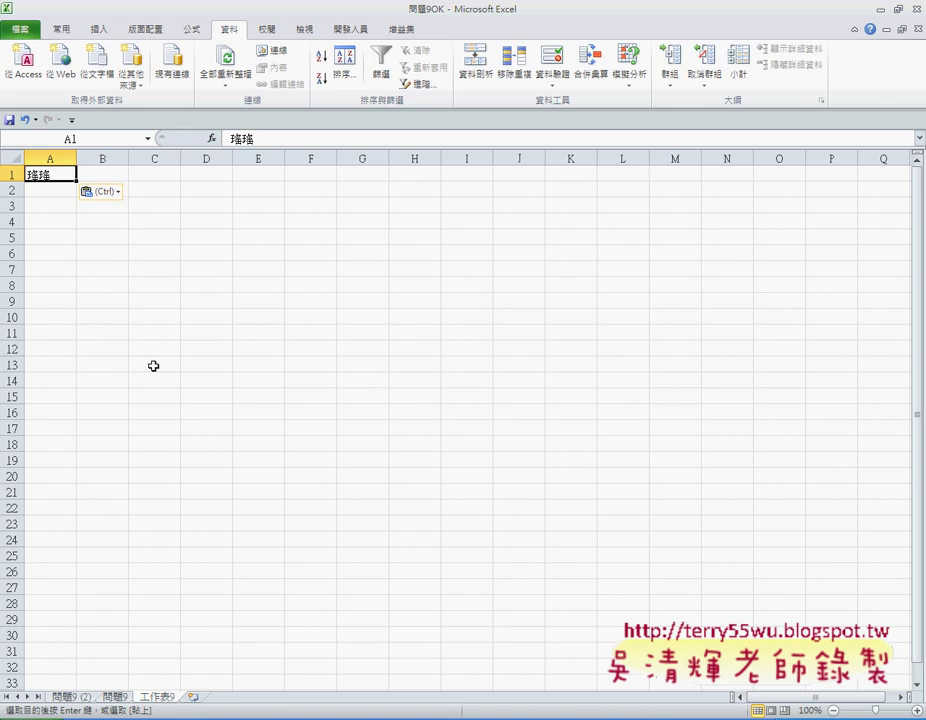
key("ctrl+z")
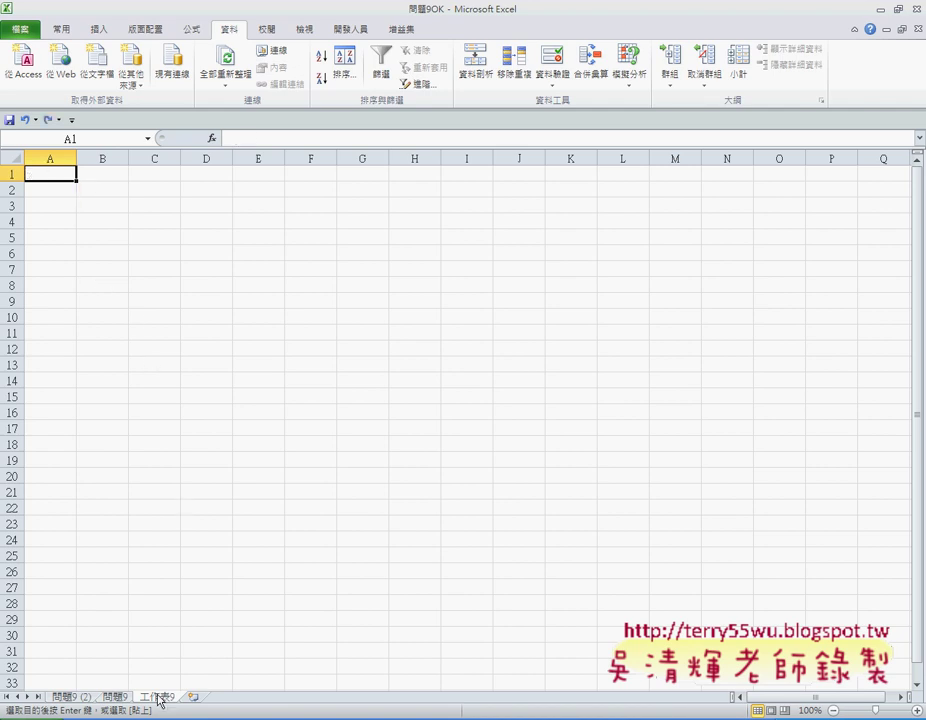
right_click(158, 697)
left_click(224, 555)
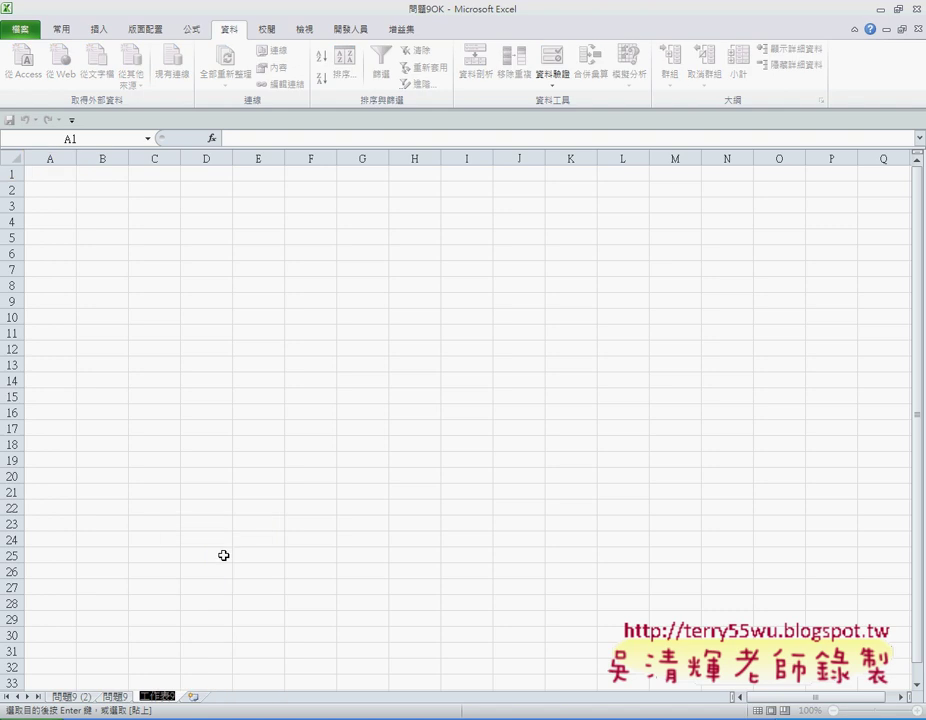
type("樞紐")
key("Return")
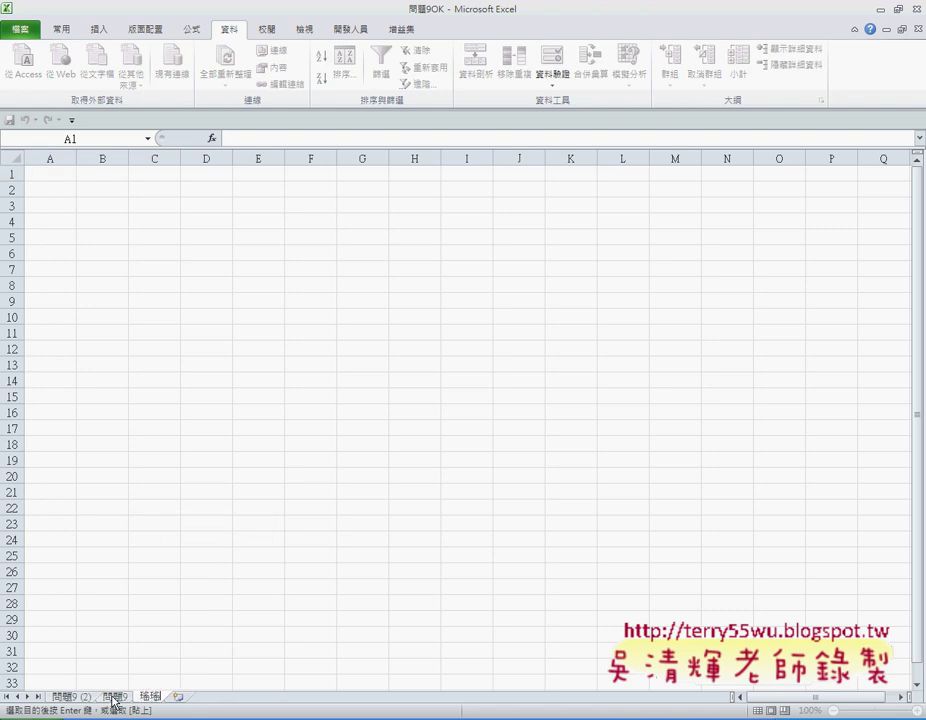
left_click(113, 697)
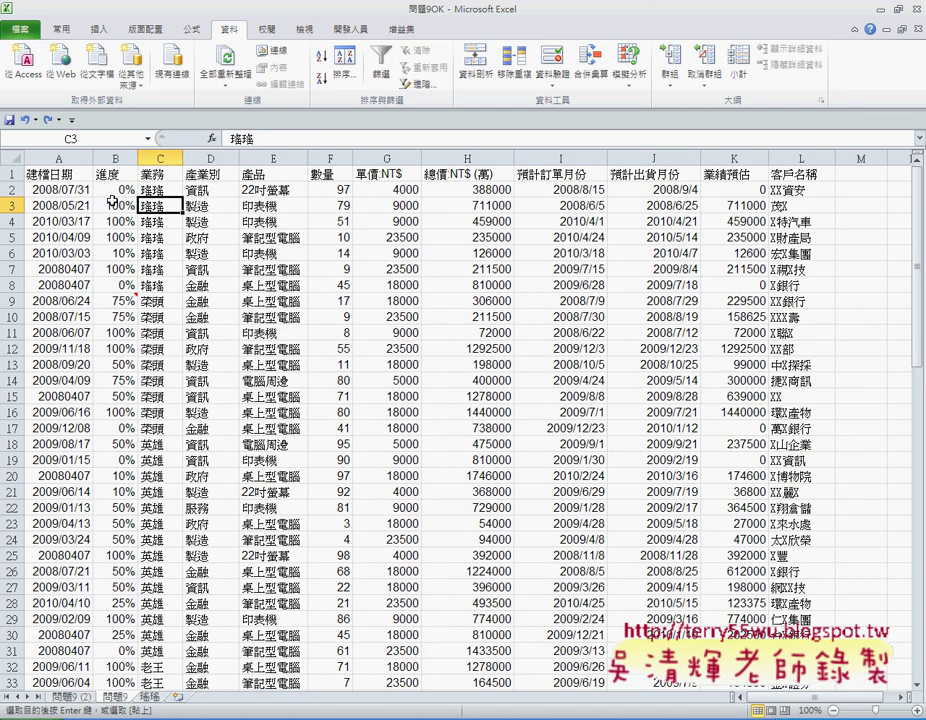
Copy rows 1–8 of 問題9 into the first salesperson's sheet at A1.
left_click_drag(10, 189, 10, 269)
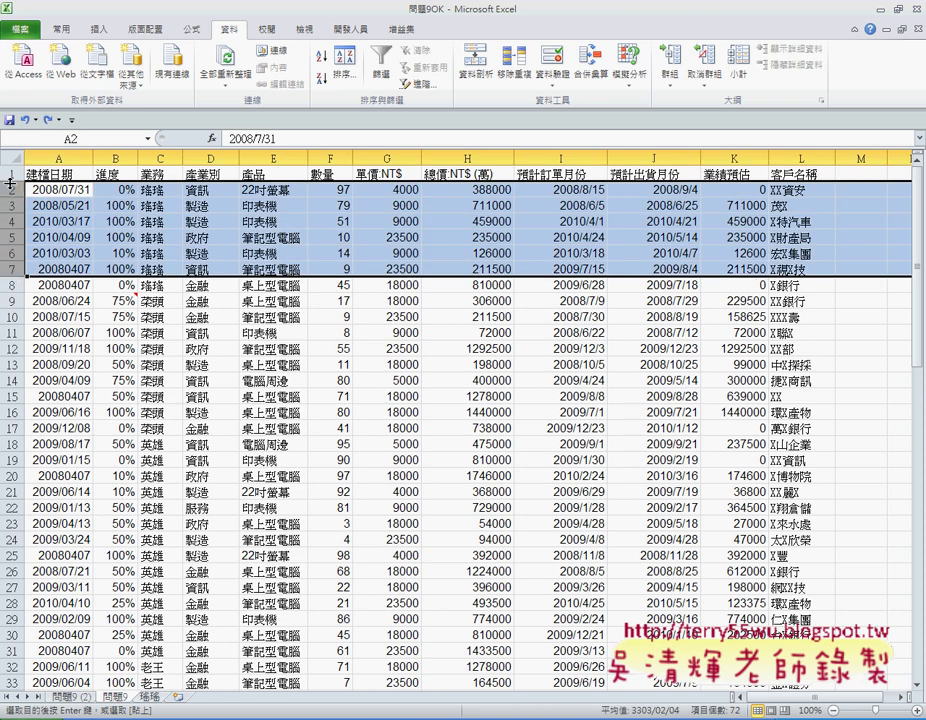
left_click_drag(10, 175, 10, 285)
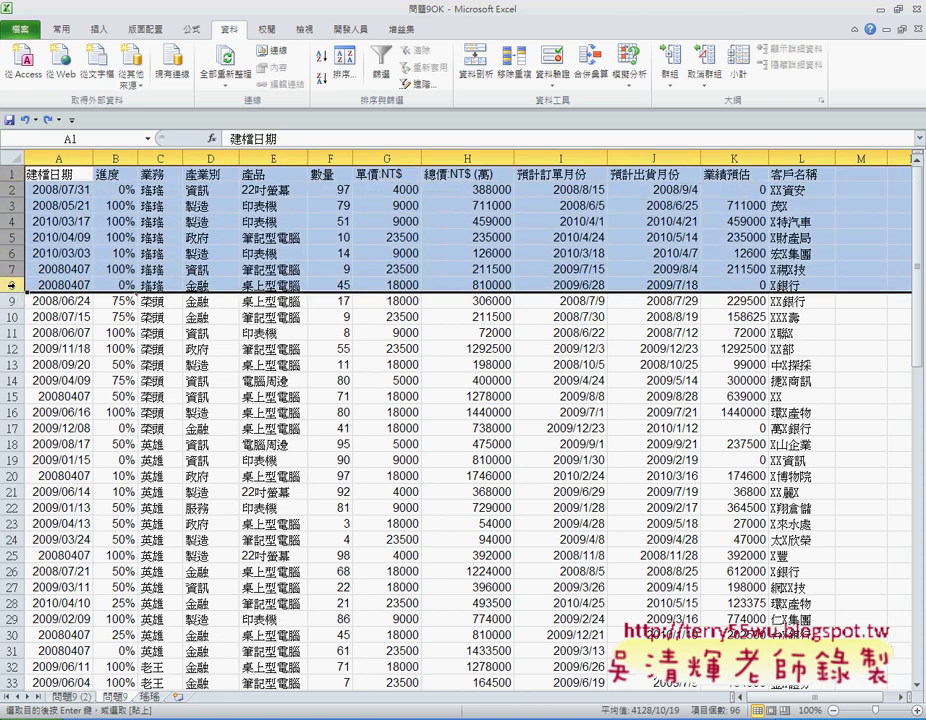
left_click(149, 696)
key("ctrl+v")
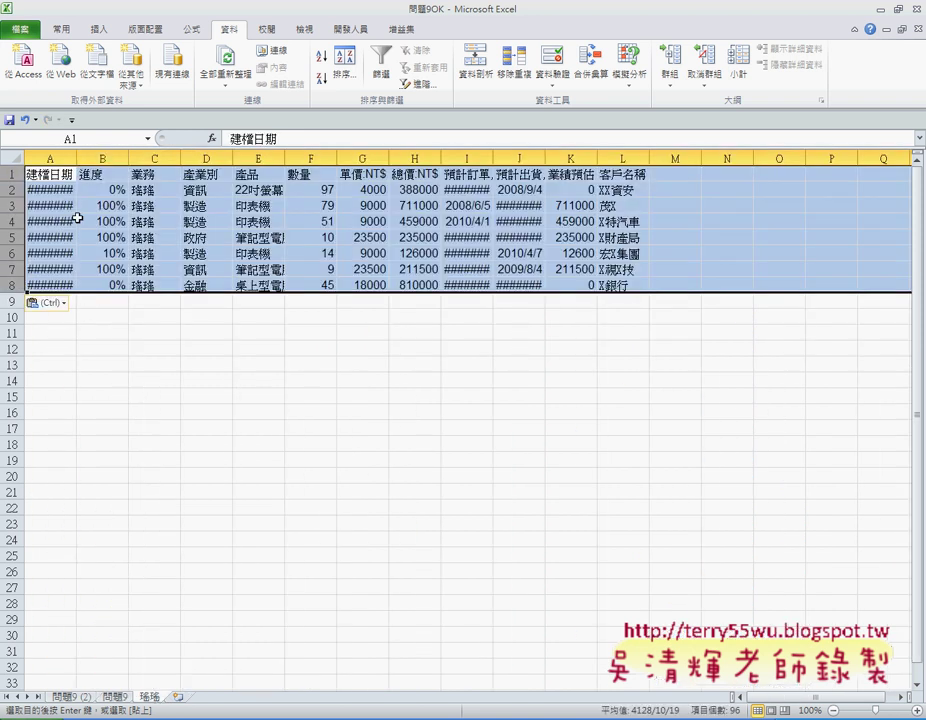
AutoFit the width of columns A through L on that sheet.
left_click(57, 157)
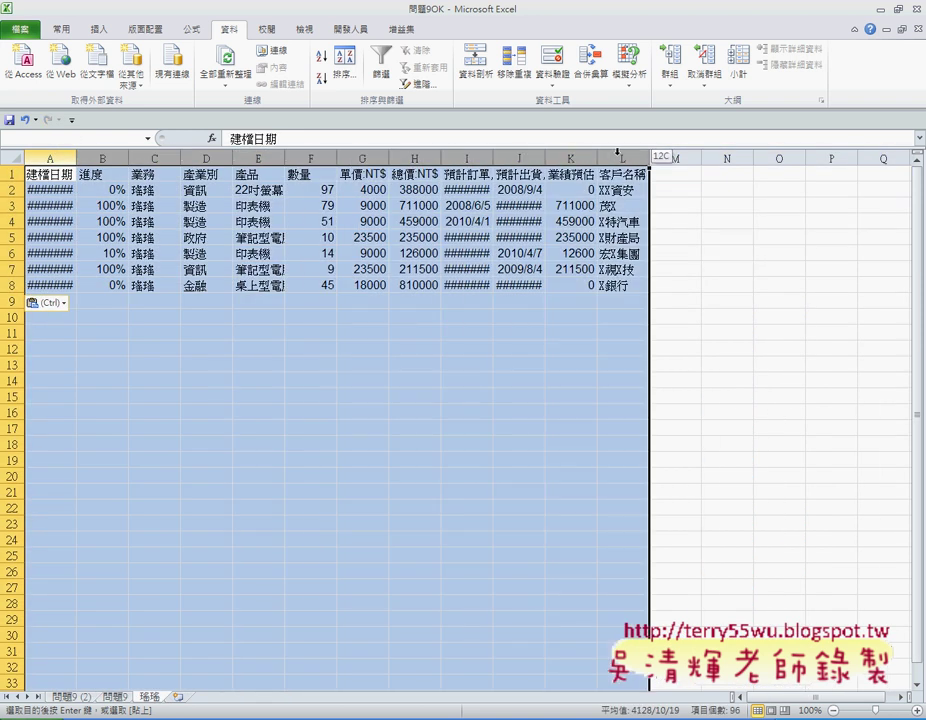
left_click_drag(57, 157, 640, 157)
left_click(60, 29)
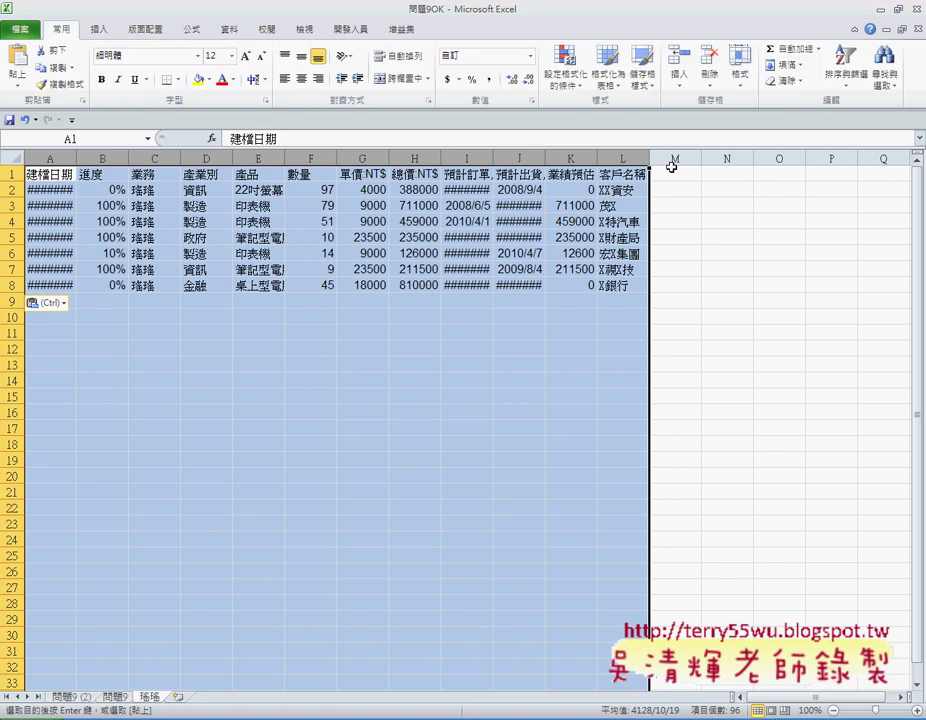
left_click(740, 80)
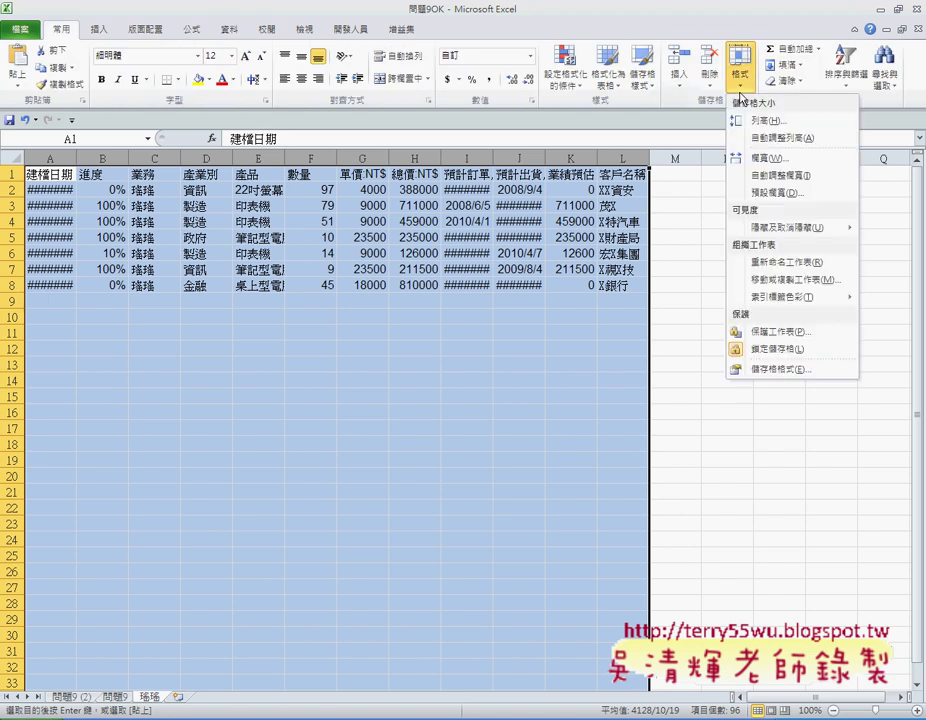
left_click(787, 185)
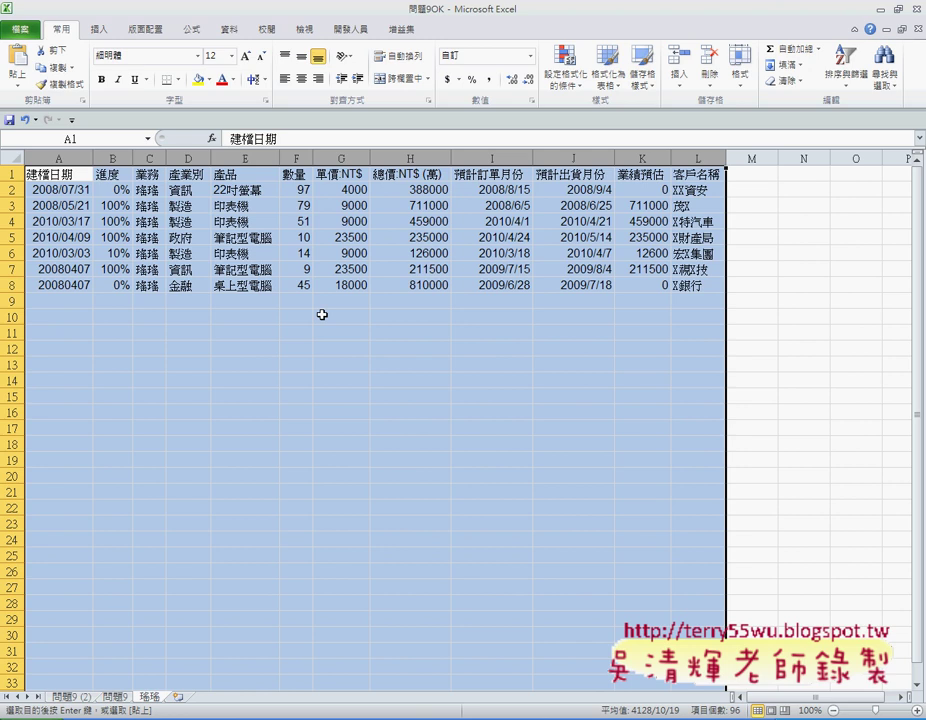
Copy the second salesperson's name from C3 and add a new sheet renamed to it.
left_click(66, 697)
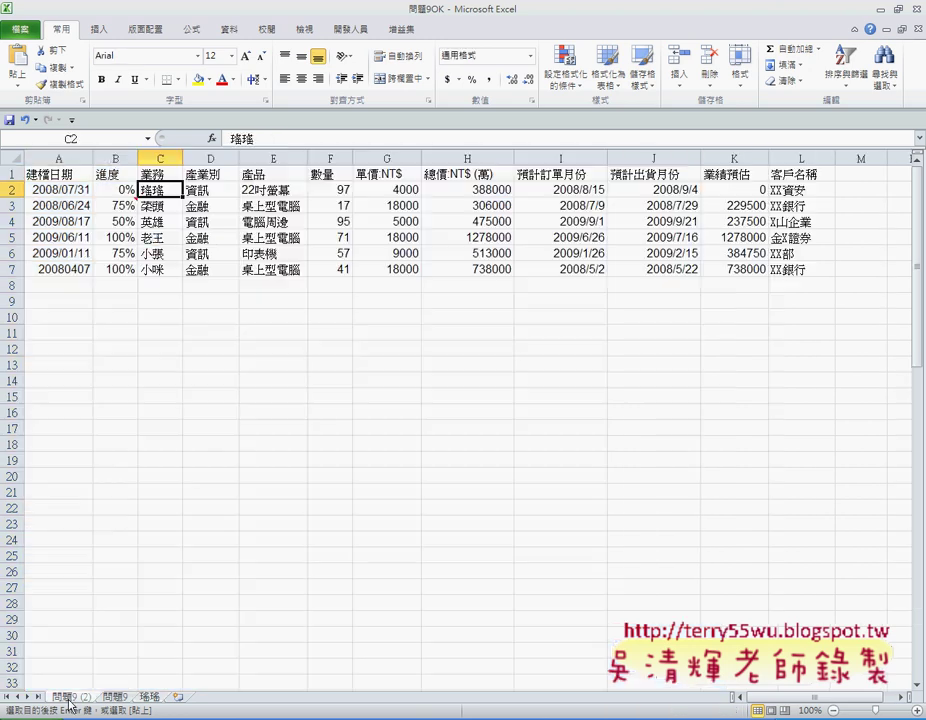
left_click(172, 207)
key("ctrl+c")
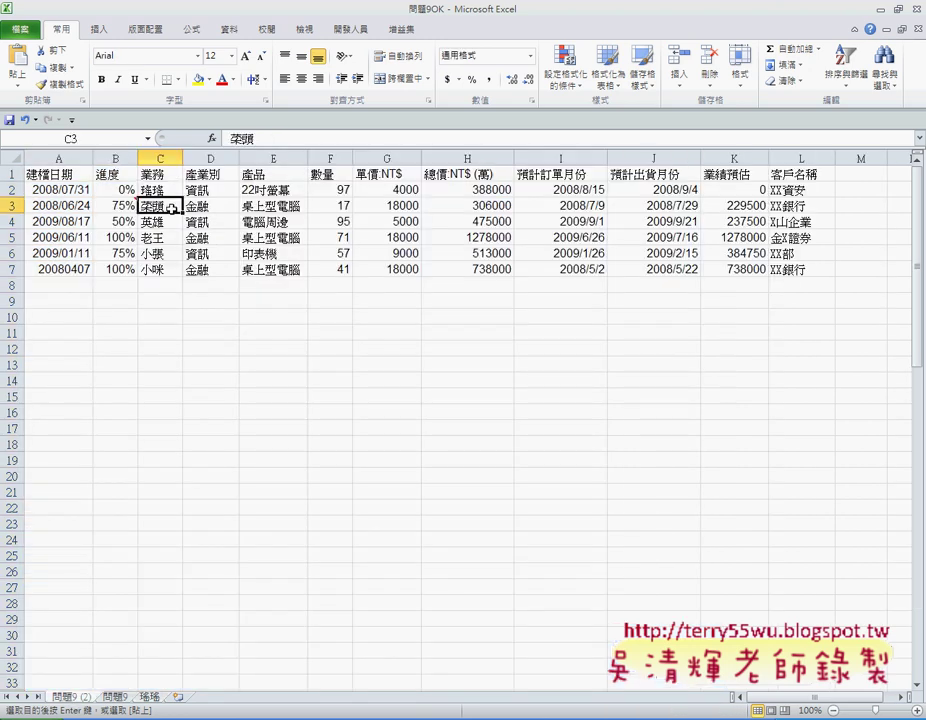
left_click(178, 700)
right_click(192, 705)
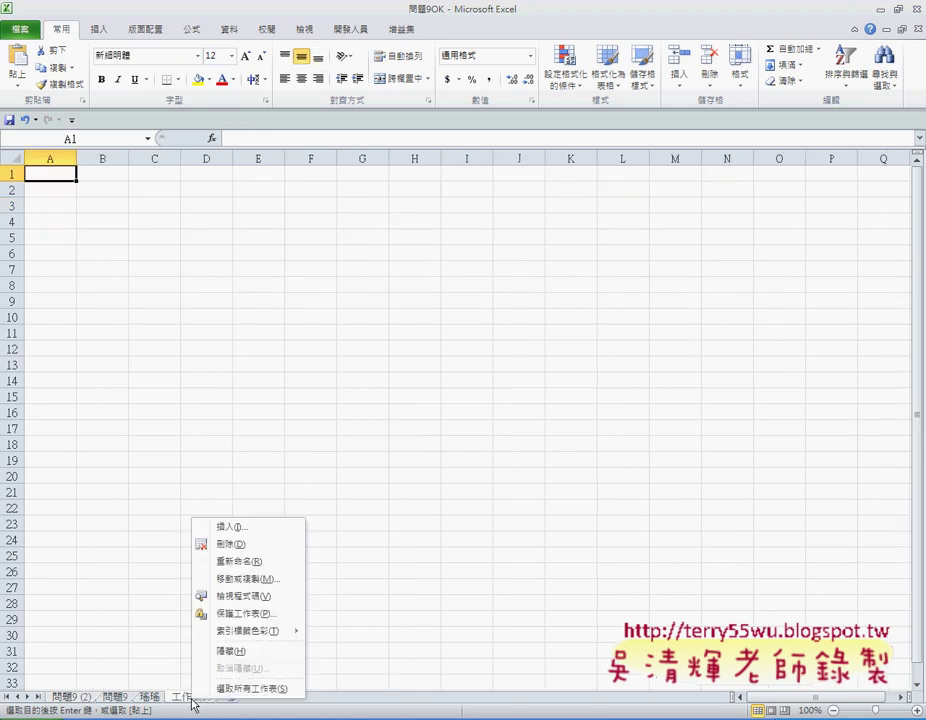
left_click(254, 560)
type("菜頭")
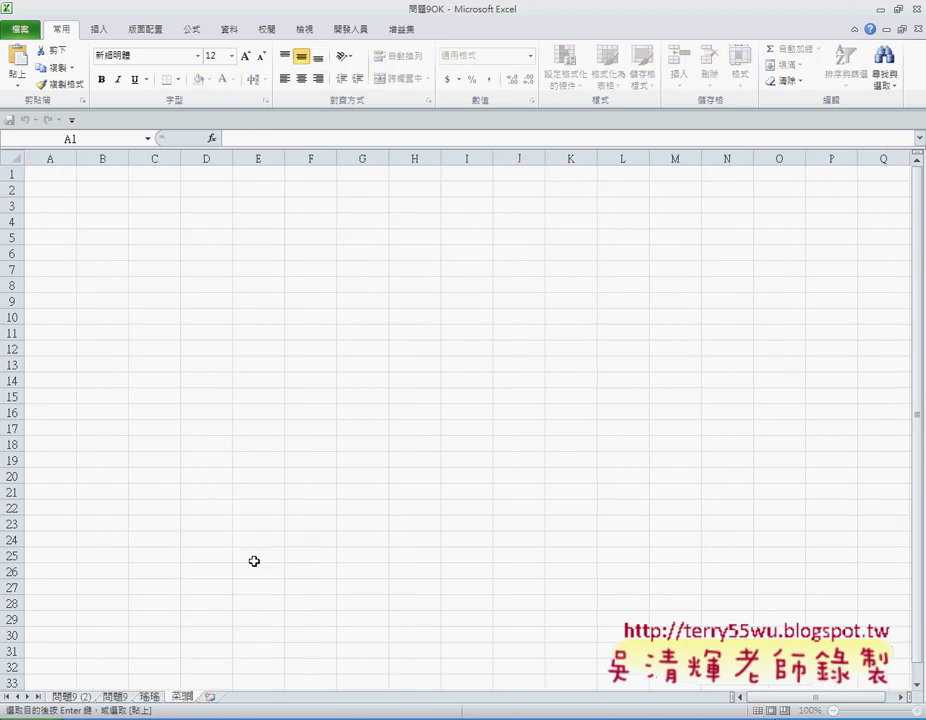
left_click(115, 697)
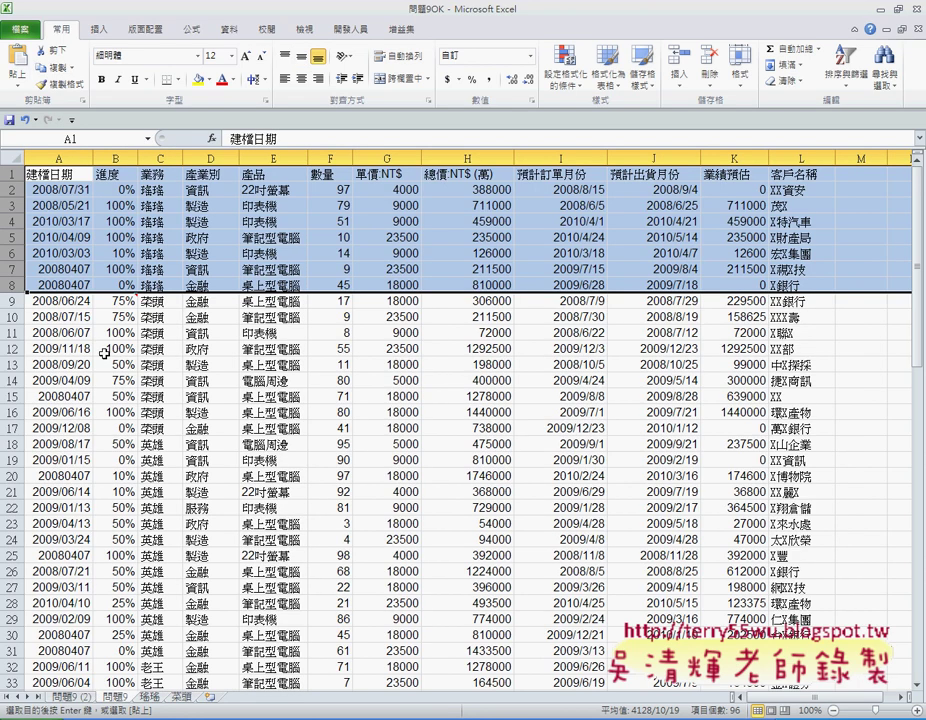
Copy the header row and rows 9–17 from 問題9 into the new sheet at A1.
left_click_drag(12, 300, 8, 428)
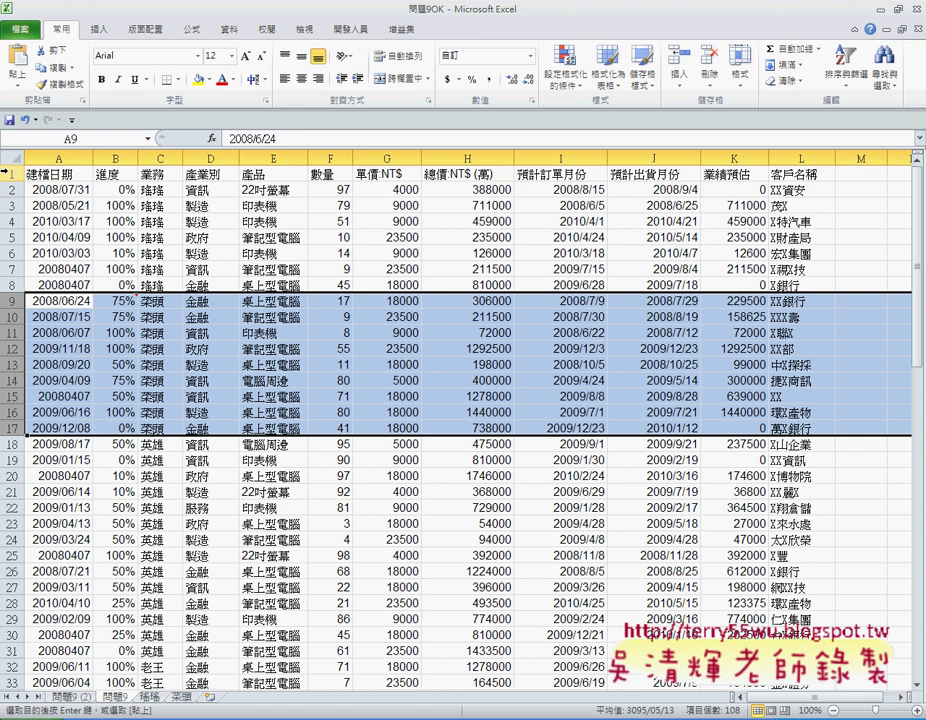
left_click(13, 174, "ctrl")
right_click(182, 312)
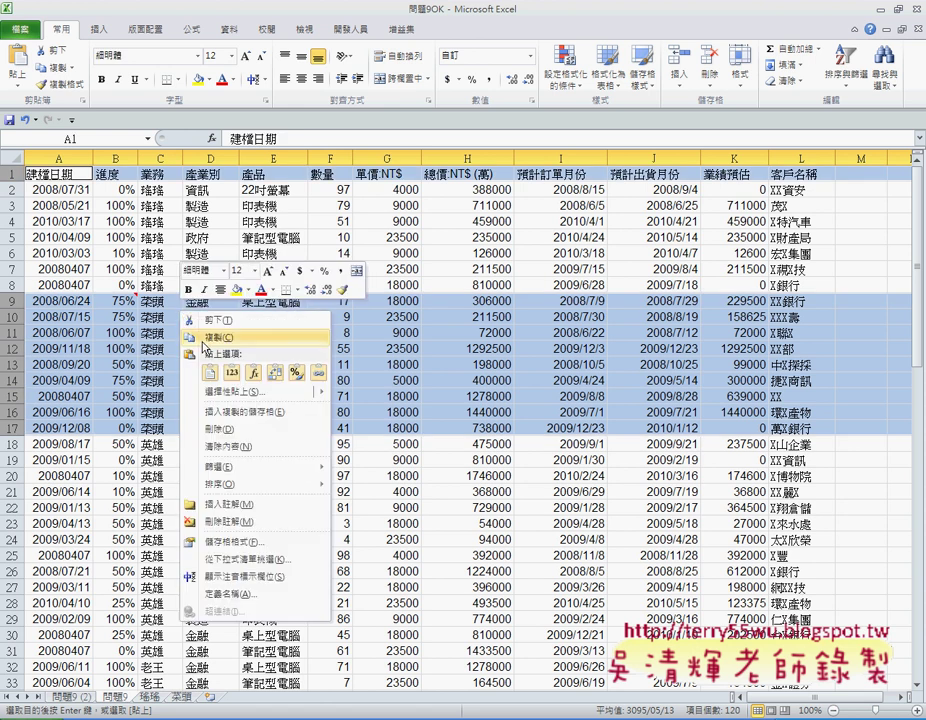
left_click(214, 338)
left_click(182, 696)
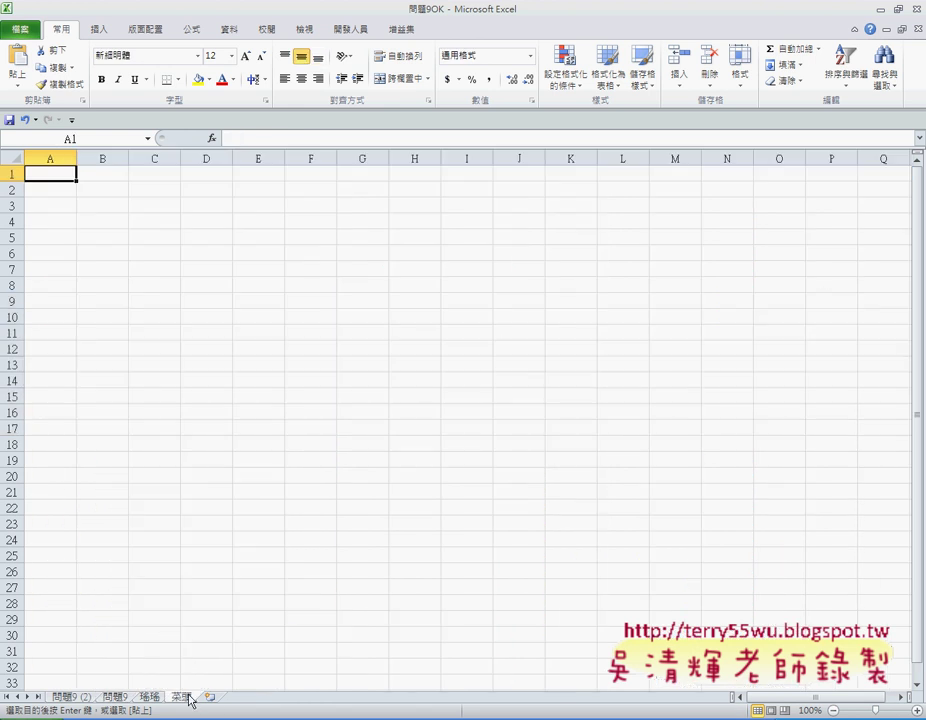
right_click(60, 176)
mouse_move(105, 259)
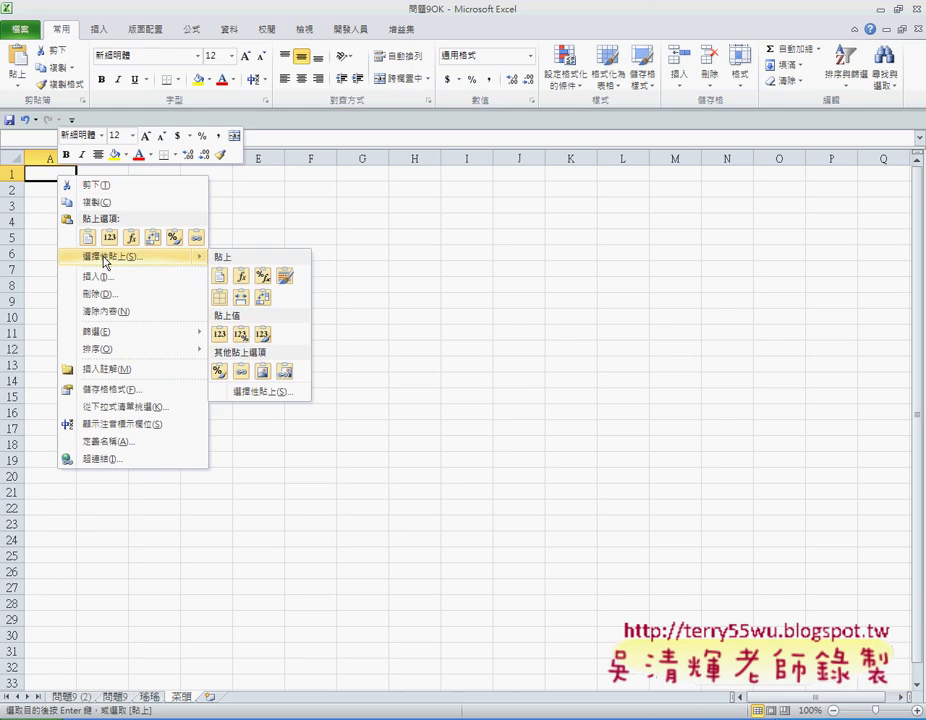
left_click(88, 237)
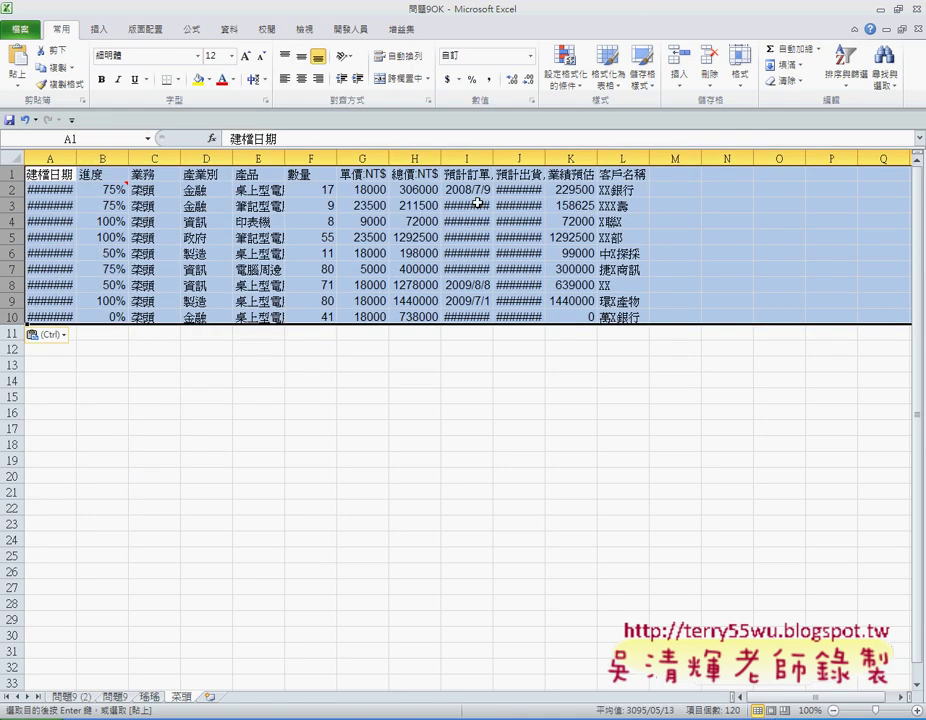
AutoFit the pasted columns so the dates display fully.
left_click(740, 62)
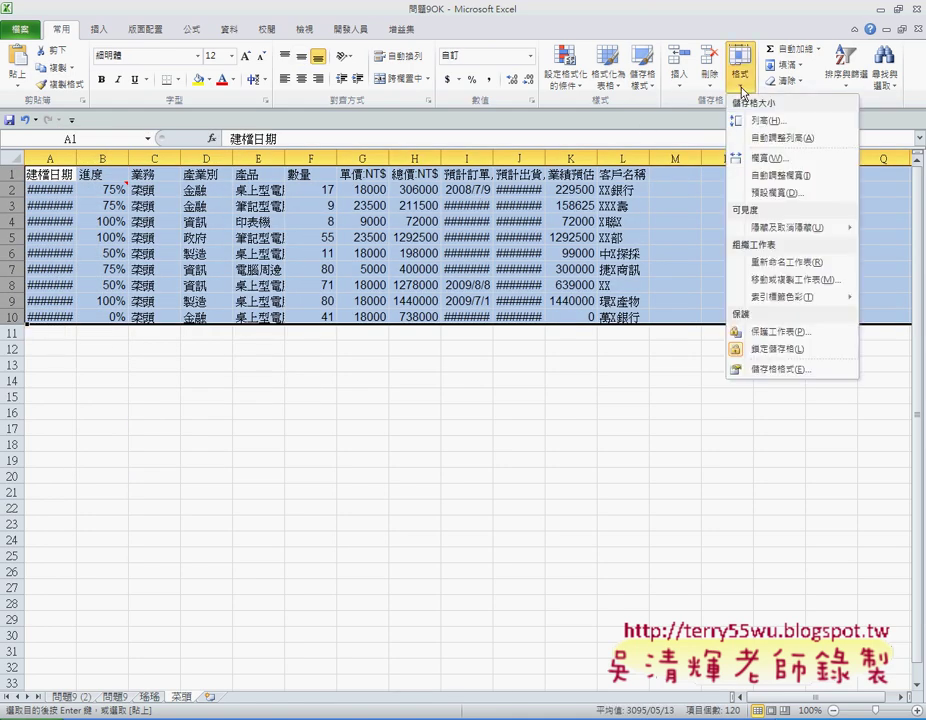
left_click(793, 176)
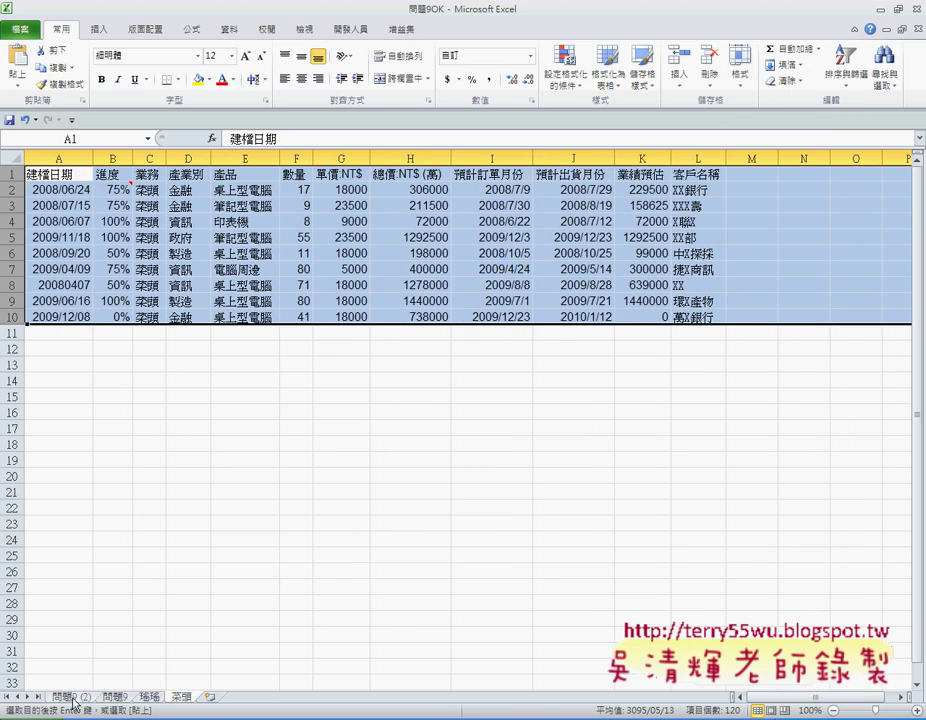
left_click(72, 698)
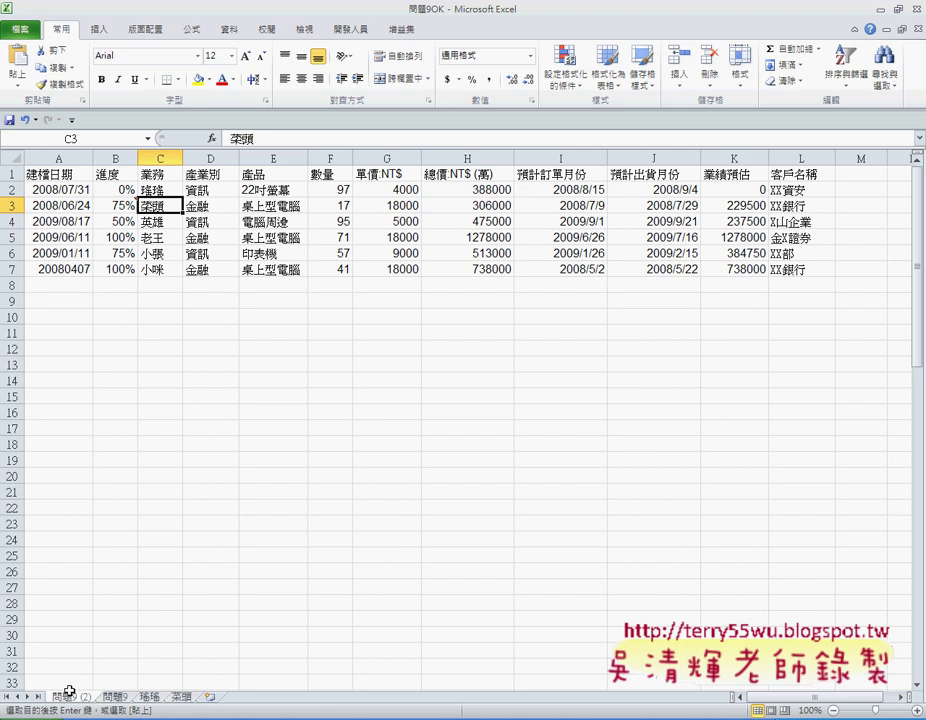
Select C8:C31 on 問題9 (2), then view the first salesperson's sheet.
left_click_drag(159, 285, 179, 654)
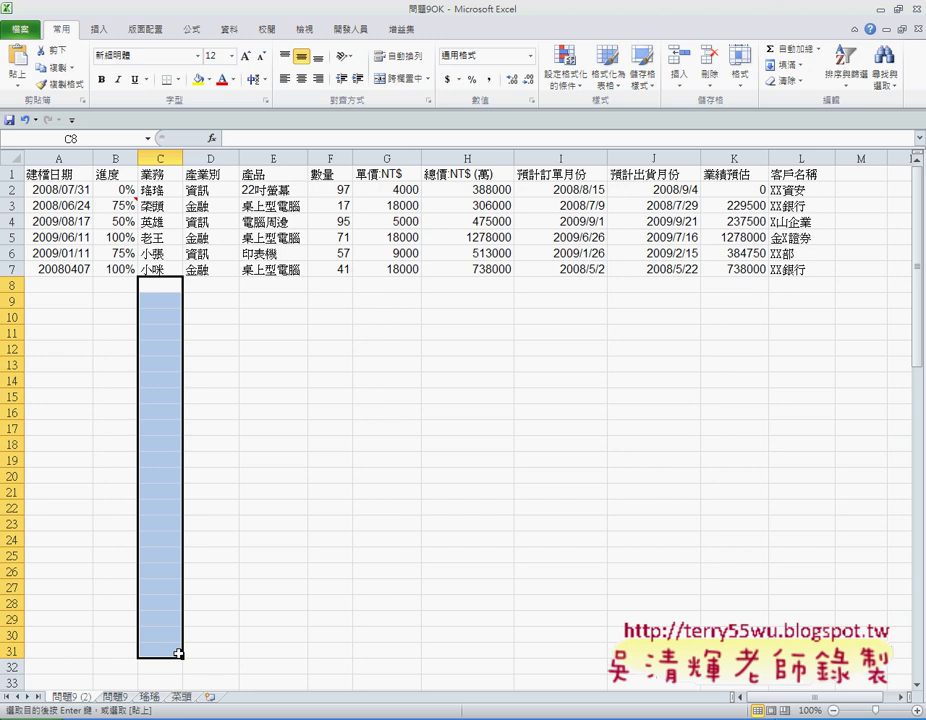
left_click(150, 697)
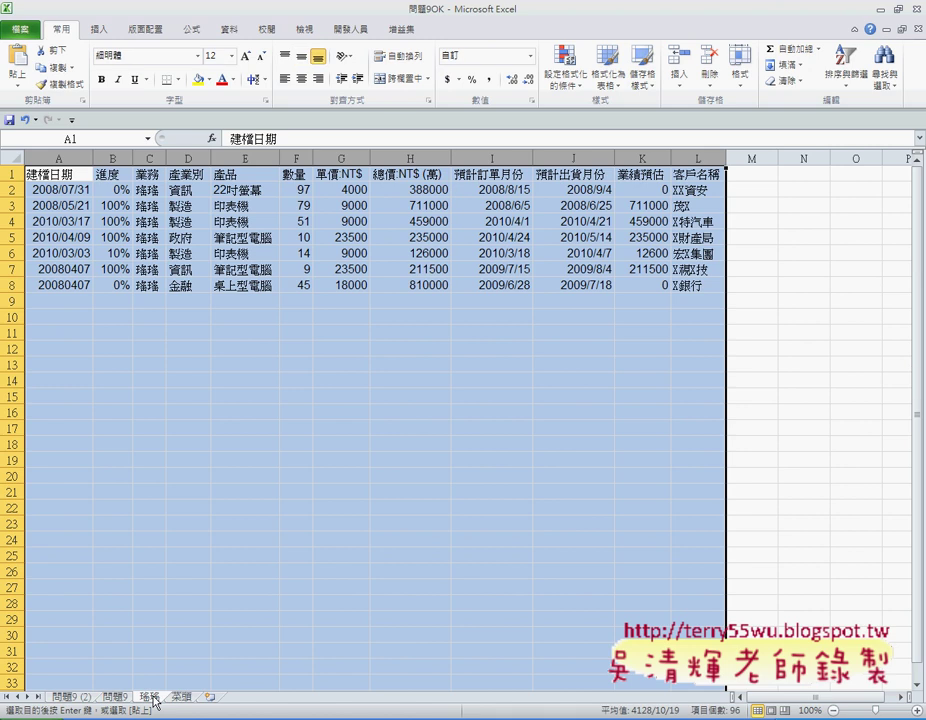
Delete both manually built salesperson sheets together.
left_click(182, 697, "ctrl")
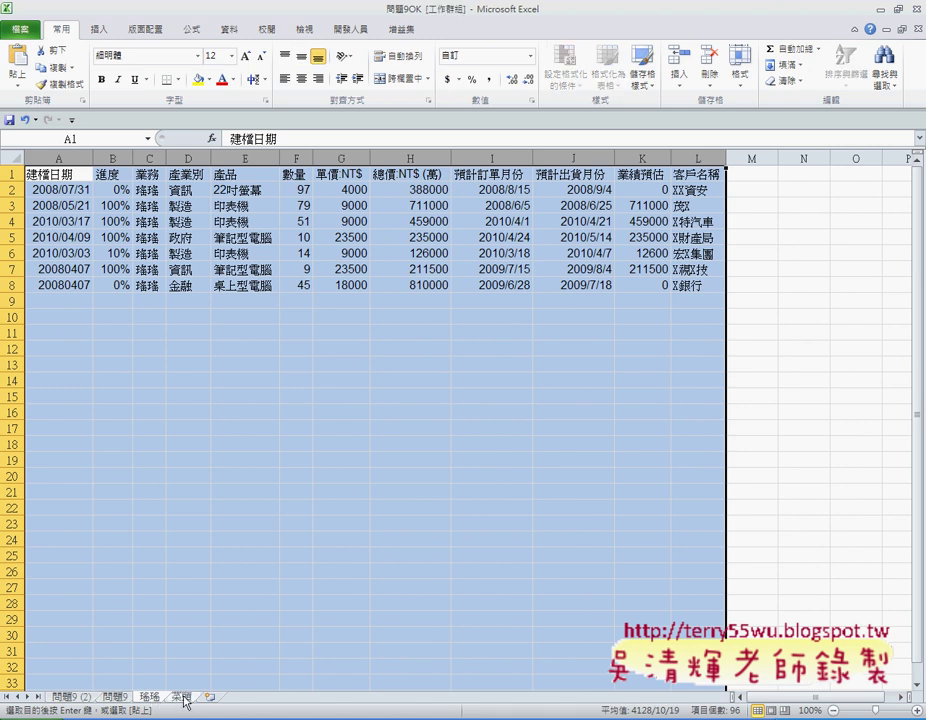
right_click(184, 703)
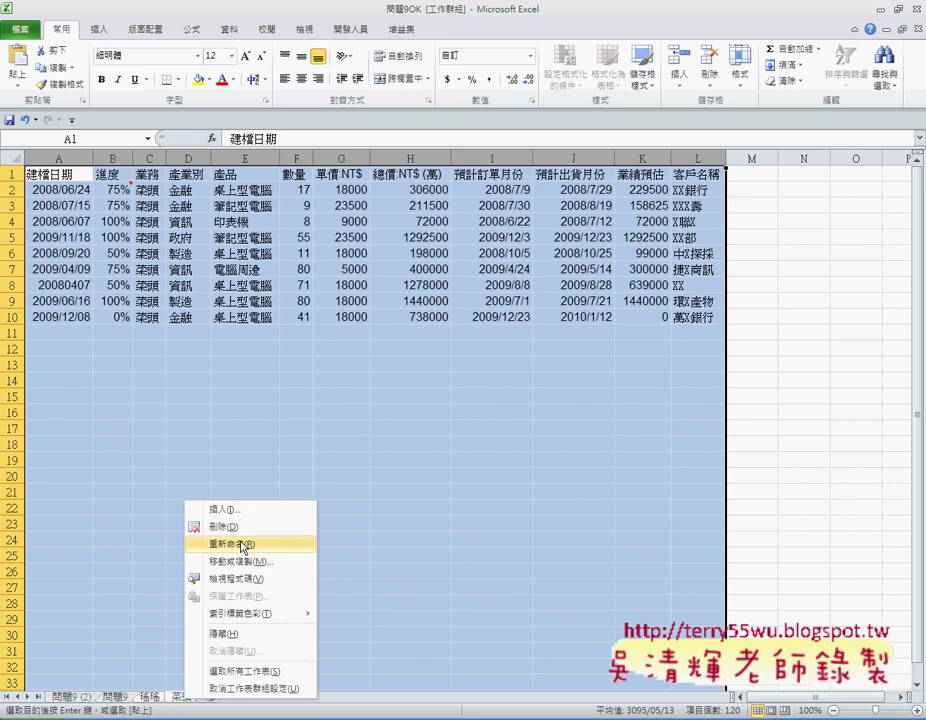
left_click(290, 527)
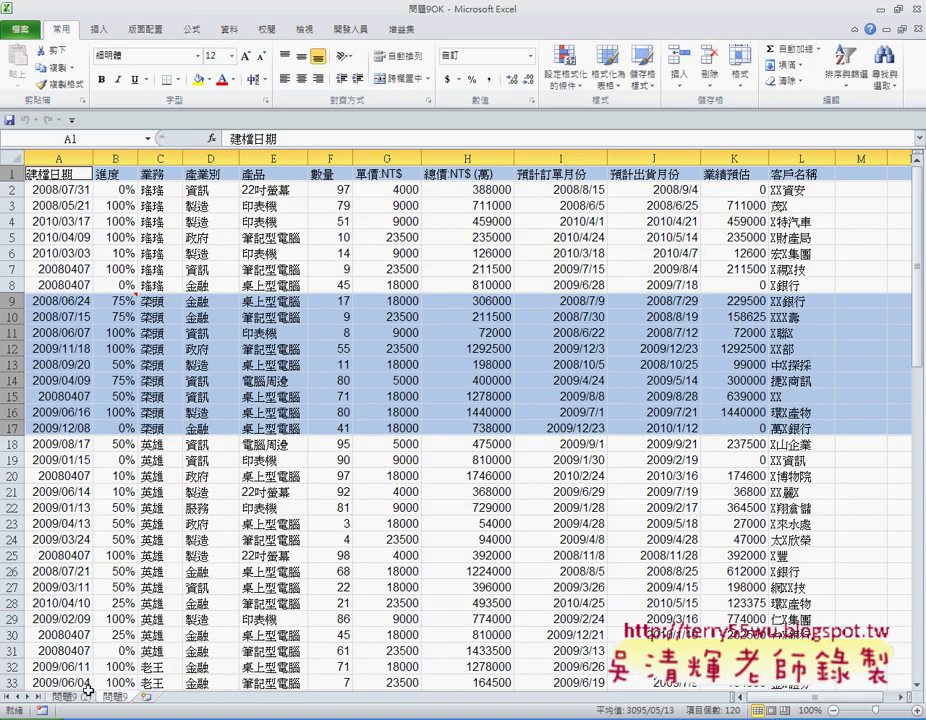
Delete the 問題9 (2) sheet and select cell C5 in 問題9's data.
right_click(70, 696)
left_click(134, 537)
left_click(434, 405)
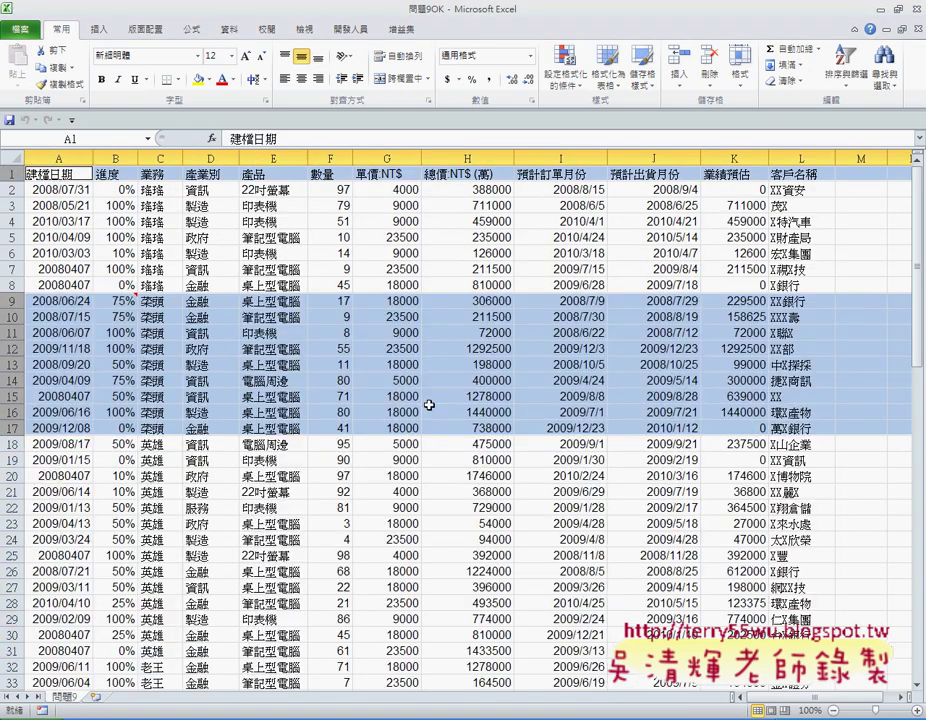
left_click(175, 237)
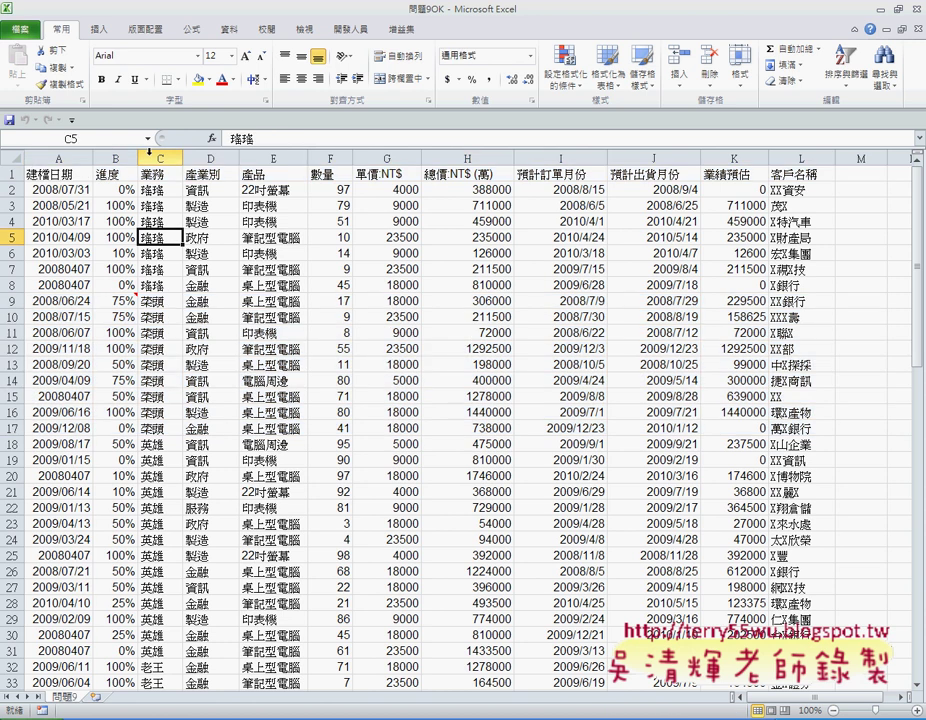
Run the Q9_快速分類 macro from the Developer tab's Macros list.
left_click(342, 31)
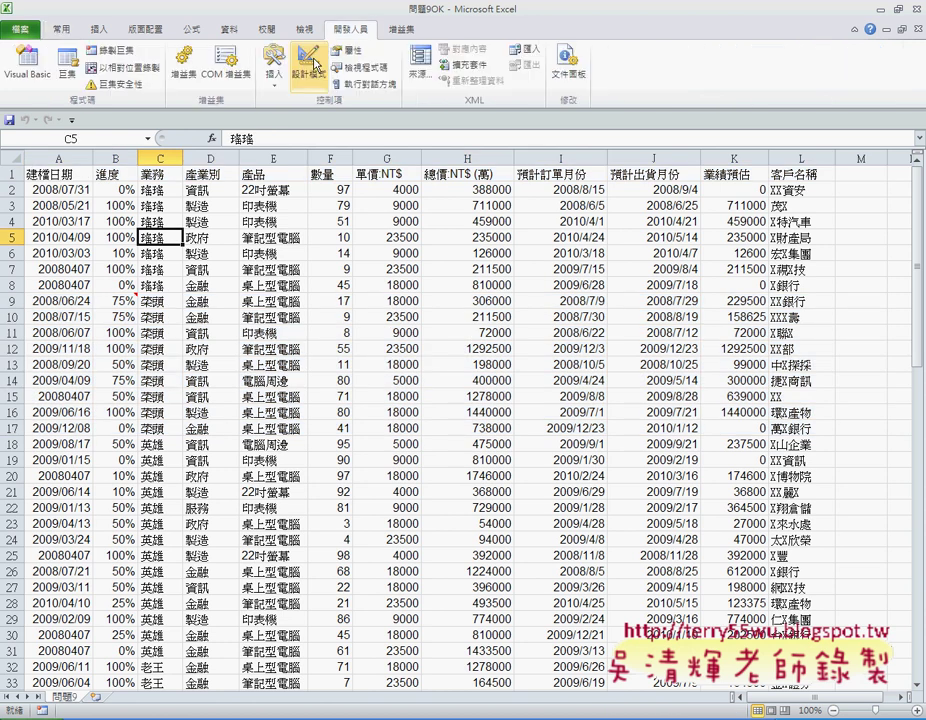
left_click(67, 62)
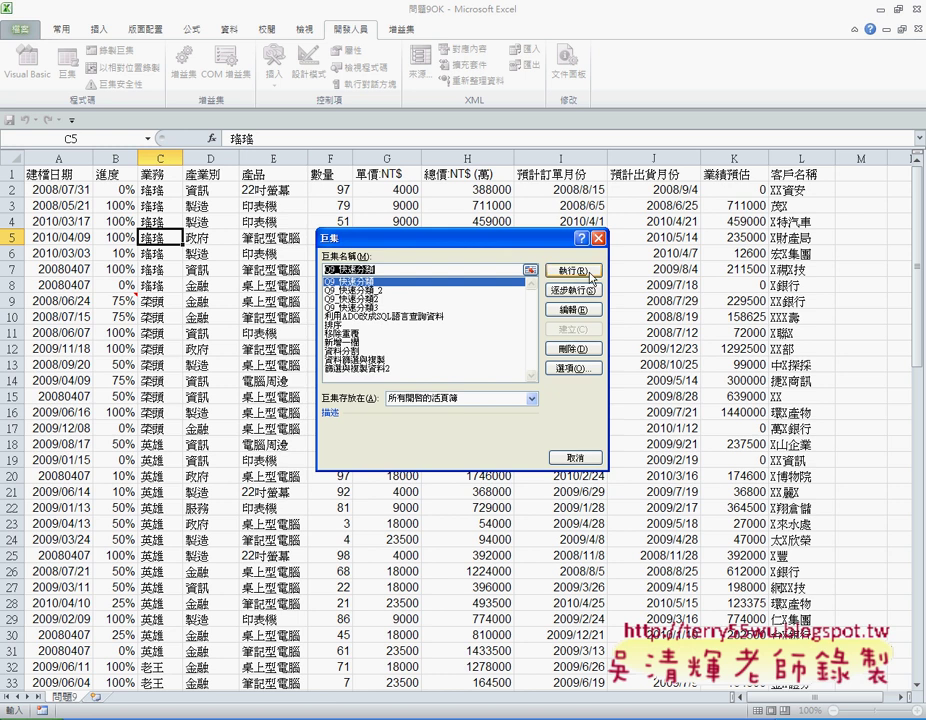
left_click(590, 272)
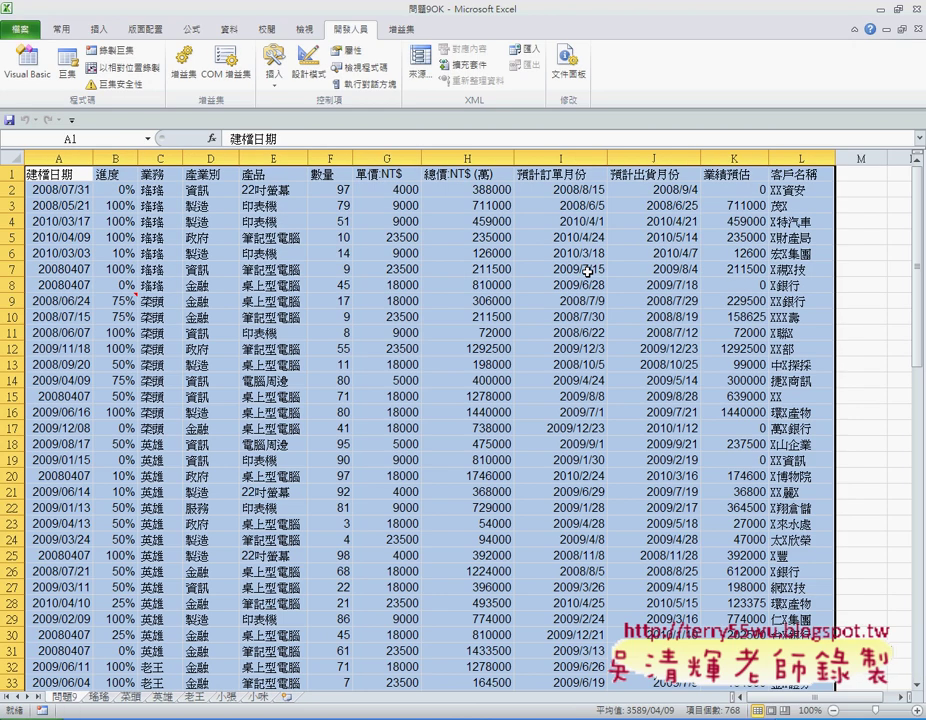
Look through each of the six generated salesperson sheets.
left_click(102, 697)
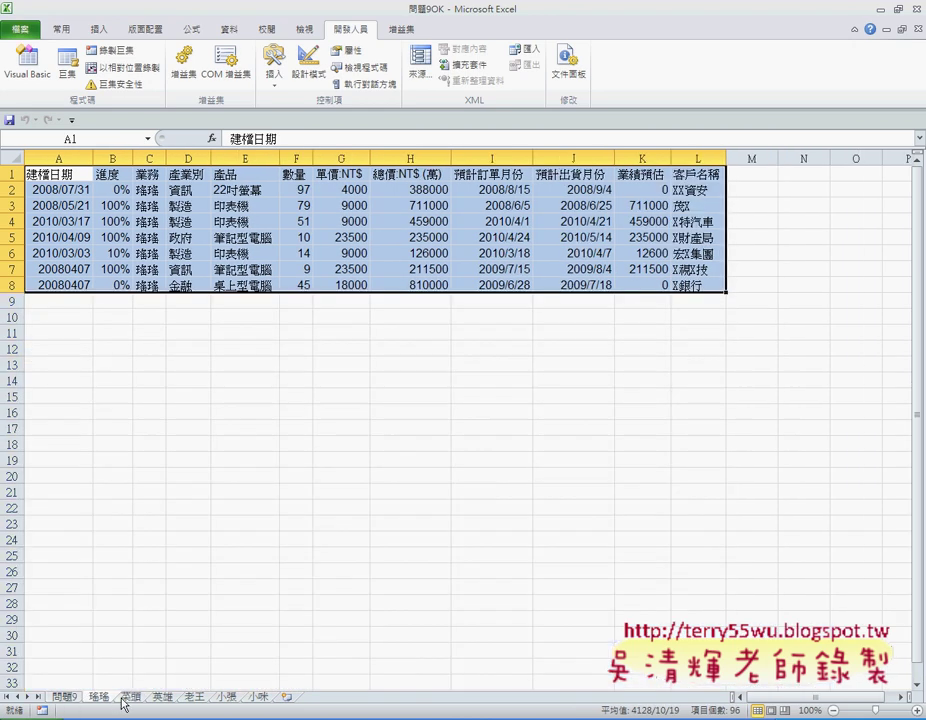
left_click(131, 697)
left_click(163, 697)
left_click(194, 697)
left_click(227, 697)
left_click(259, 697)
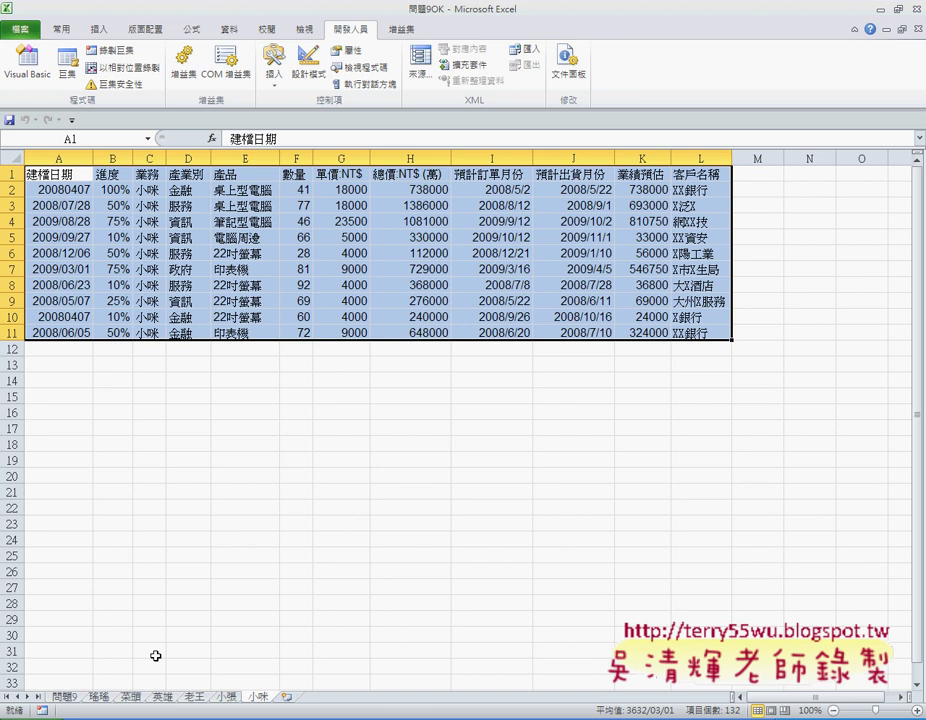
Recheck the generated sheets, then open the Q9_快速分類 macro's code for editing.
left_click(105, 697)
left_click(127, 697)
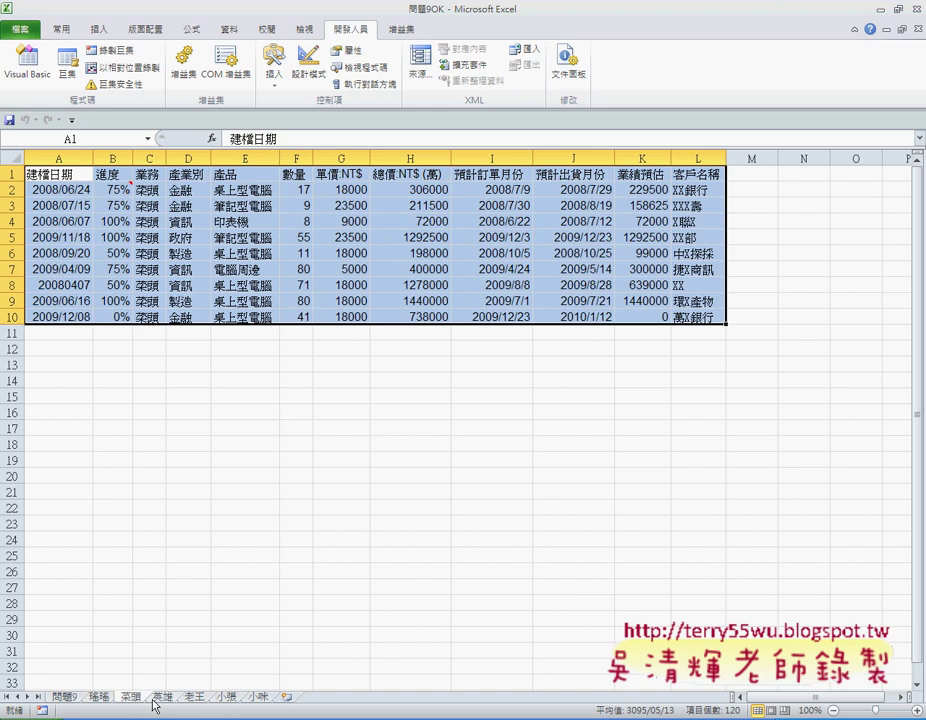
left_click(190, 699)
left_click(228, 699)
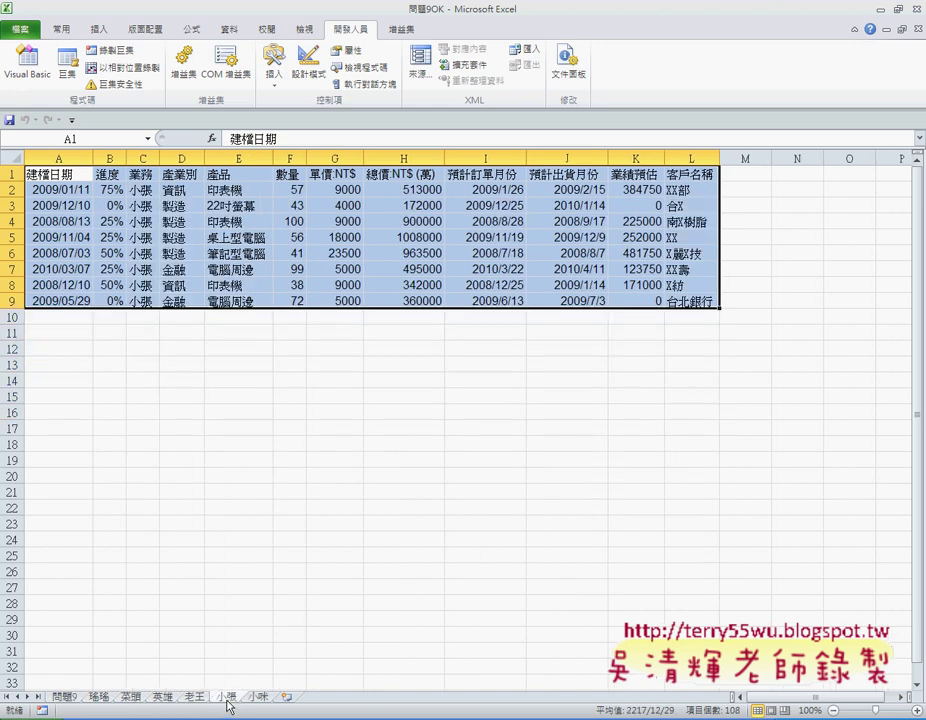
left_click(258, 697)
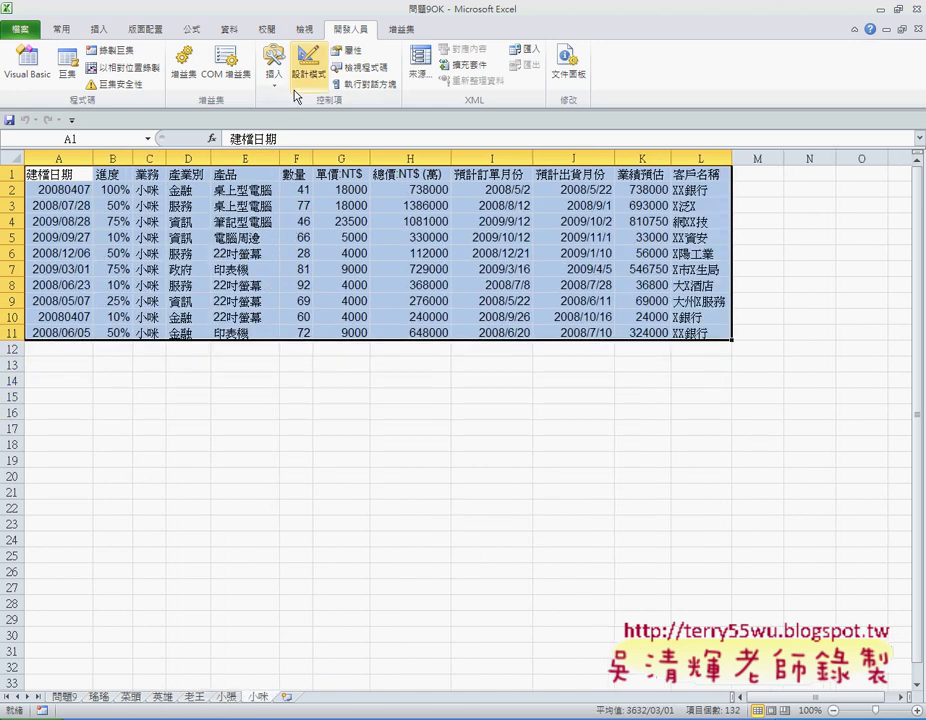
left_click(67, 65)
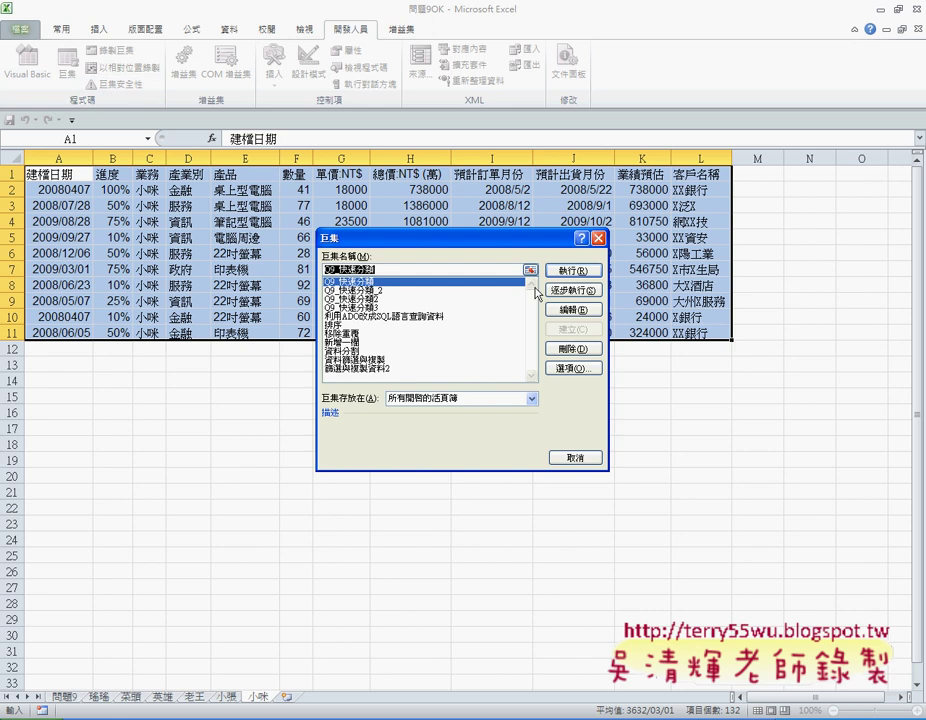
left_click(581, 311)
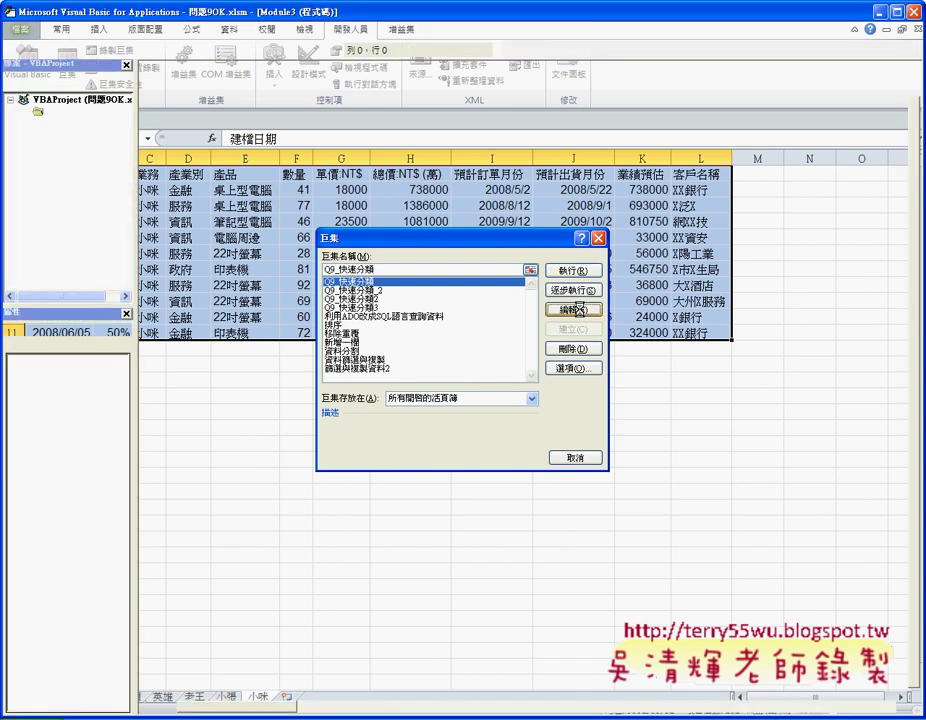